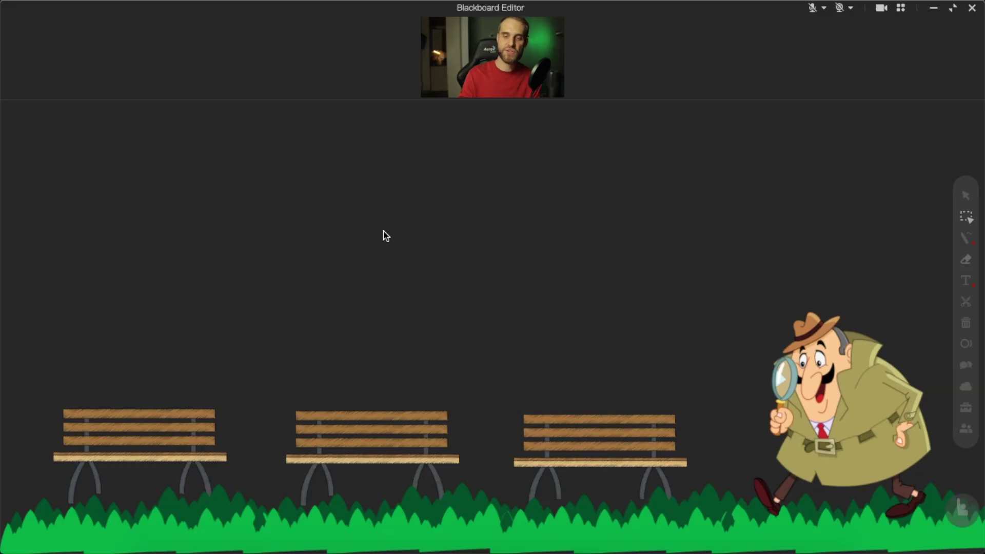
# Step: Draw a solid red circle around the first bench with the pen and nudge it slightly sideways
pyautogui.click(967, 238)
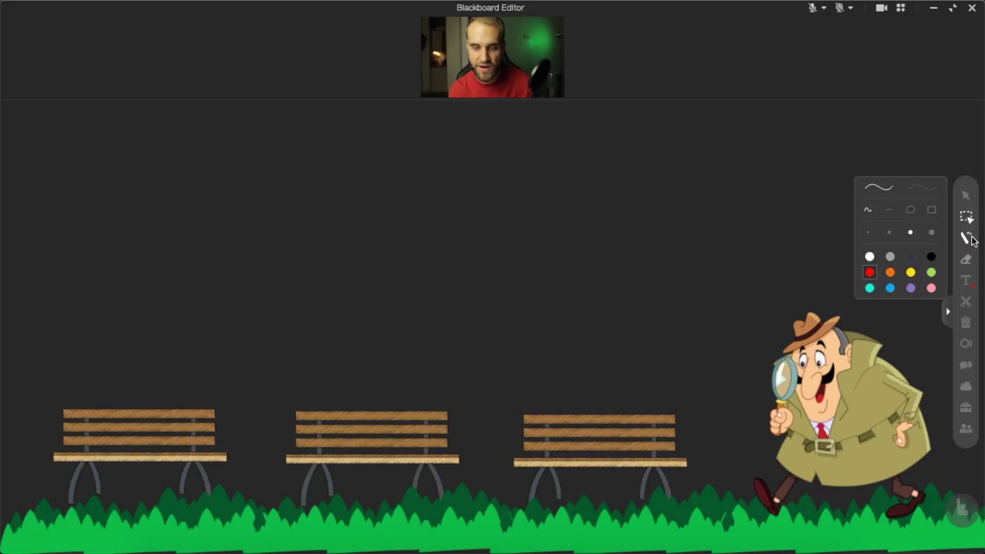
pyautogui.click(870, 193)
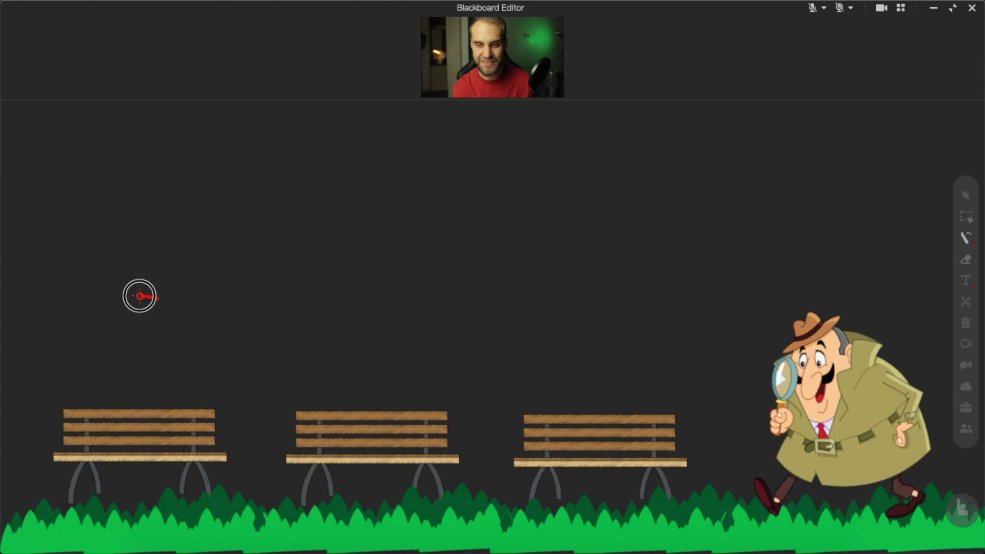
pyautogui.moveTo(139, 296)
pyautogui.mouseDown()
pyautogui.moveTo(101, 306)
pyautogui.moveTo(37, 354)
pyautogui.moveTo(27, 438)
pyautogui.moveTo(52, 503)
pyautogui.moveTo(167, 528)
pyautogui.moveTo(211, 523)
pyautogui.moveTo(255, 488)
pyautogui.moveTo(269, 394)
pyautogui.mouseUp()
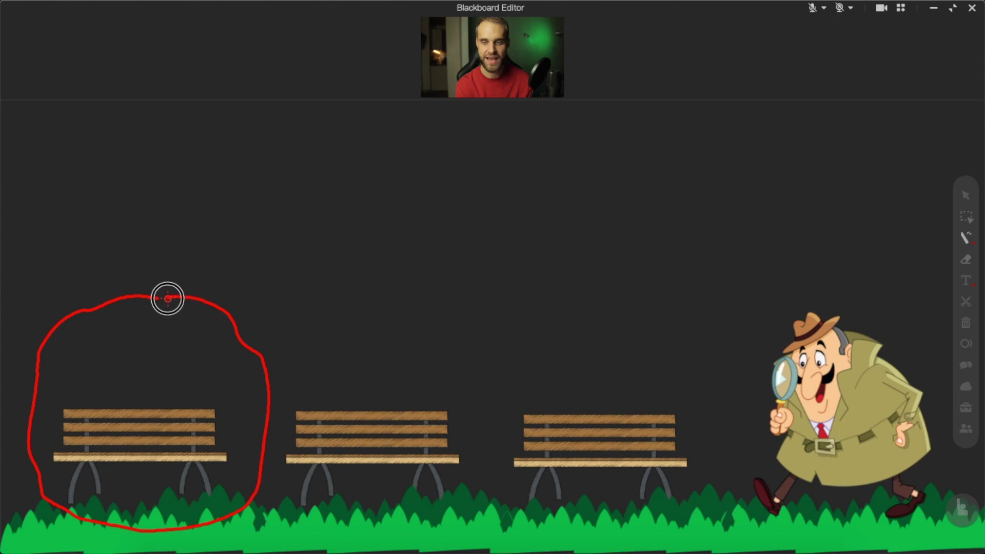
pyautogui.moveTo(160, 299); pyautogui.dragTo(160, 298)
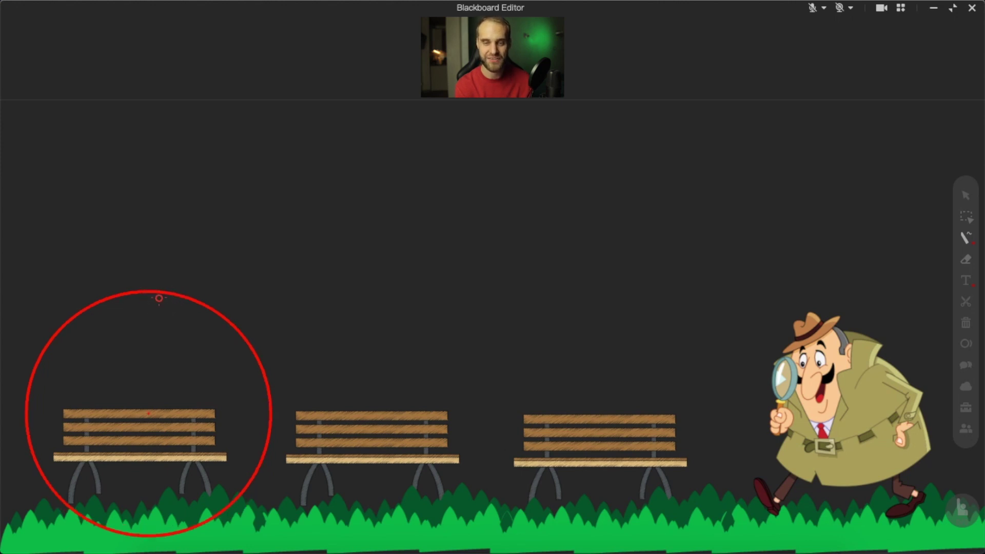
pyautogui.click(966, 216)
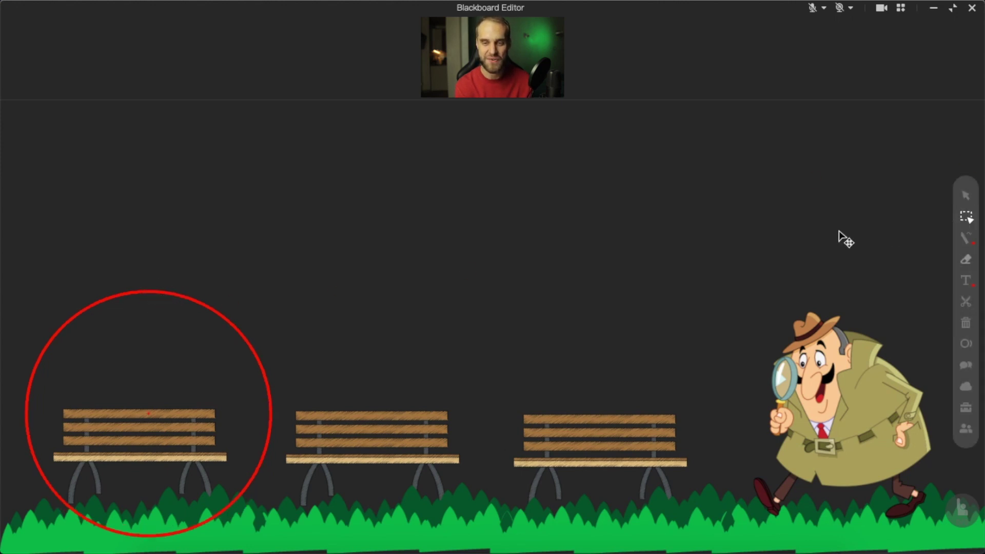
pyautogui.click(237, 359)
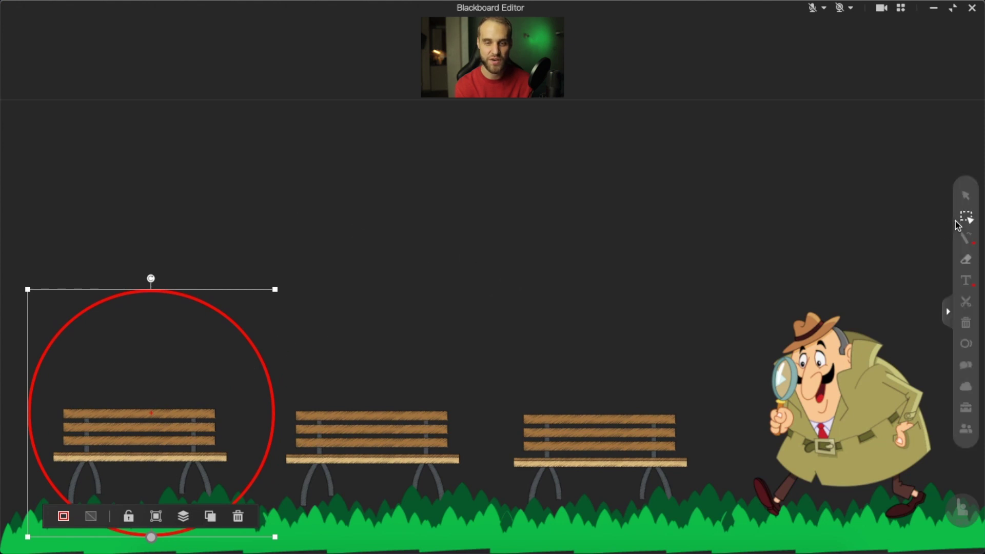
# Step: Draw a red sloping line, a small circle and a square in a row above the benches
pyautogui.click(966, 237)
pyautogui.moveTo(137, 228)
pyautogui.mouseDown()
pyautogui.moveTo(235, 185)
pyautogui.moveTo(339, 162)
pyautogui.mouseUp()
pyautogui.moveTo(418, 169)
pyautogui.mouseDown()
pyautogui.moveTo(372, 193)
pyautogui.moveTo(467, 233)
pyautogui.moveTo(445, 175)
pyautogui.moveTo(421, 170)
pyautogui.mouseUp()
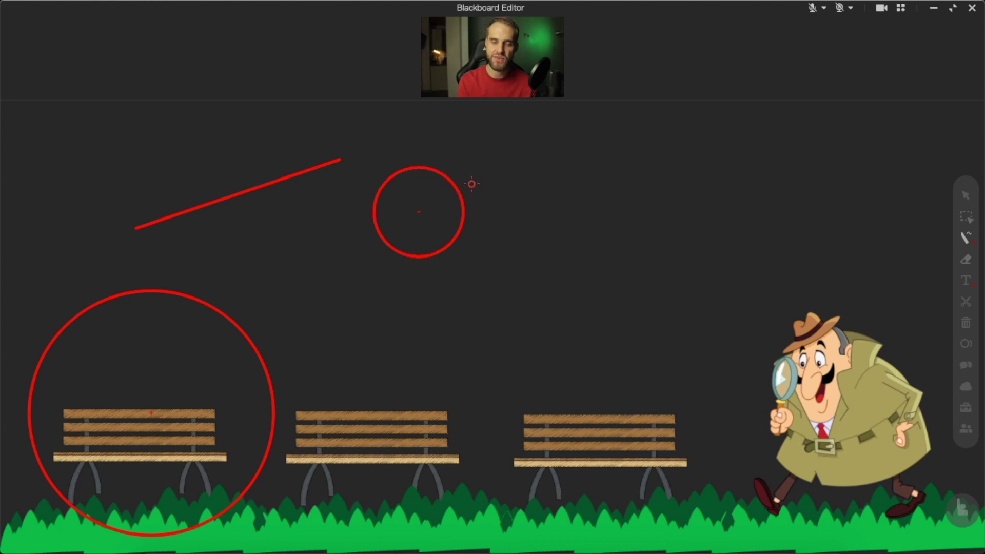
pyautogui.moveTo(508, 175)
pyautogui.mouseDown()
pyautogui.moveTo(504, 254)
pyautogui.moveTo(585, 251)
pyautogui.moveTo(584, 173)
pyautogui.moveTo(511, 175)
pyautogui.mouseUp()
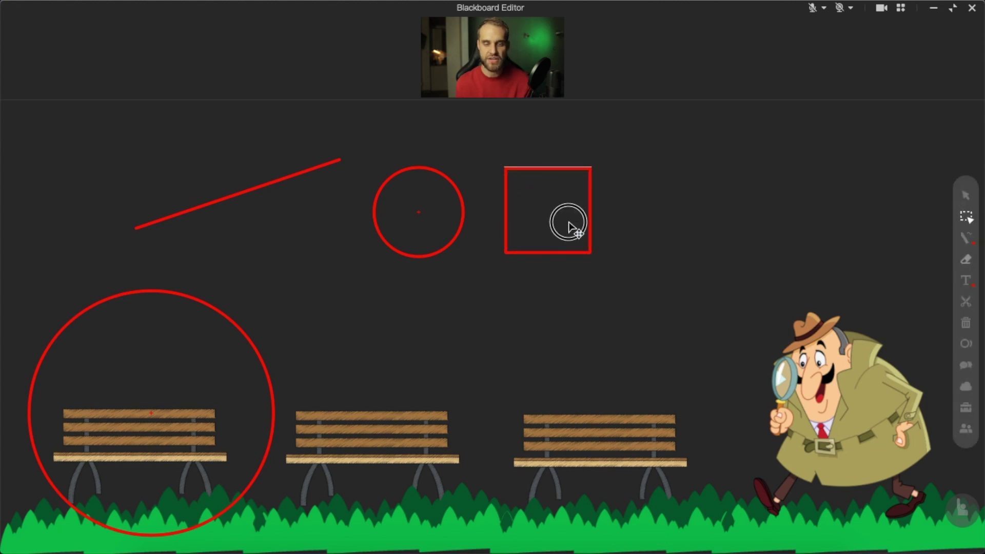
# Step: Reposition the red square, circle and line within the row above the benches and clear the selection
pyautogui.moveTo(568, 226); pyautogui.dragTo(645, 211)
pyautogui.moveTo(437, 218); pyautogui.dragTo(482, 197)
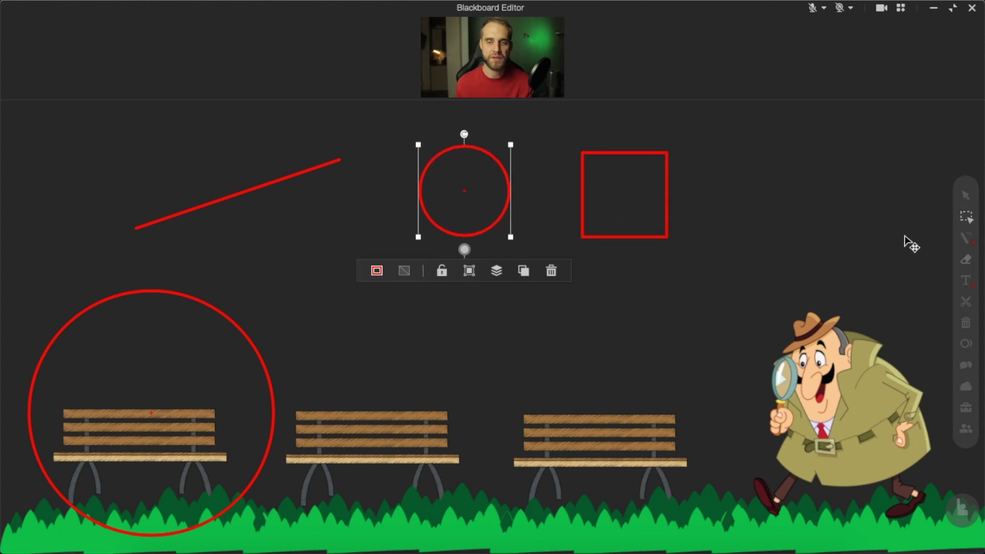
pyautogui.click(965, 238)
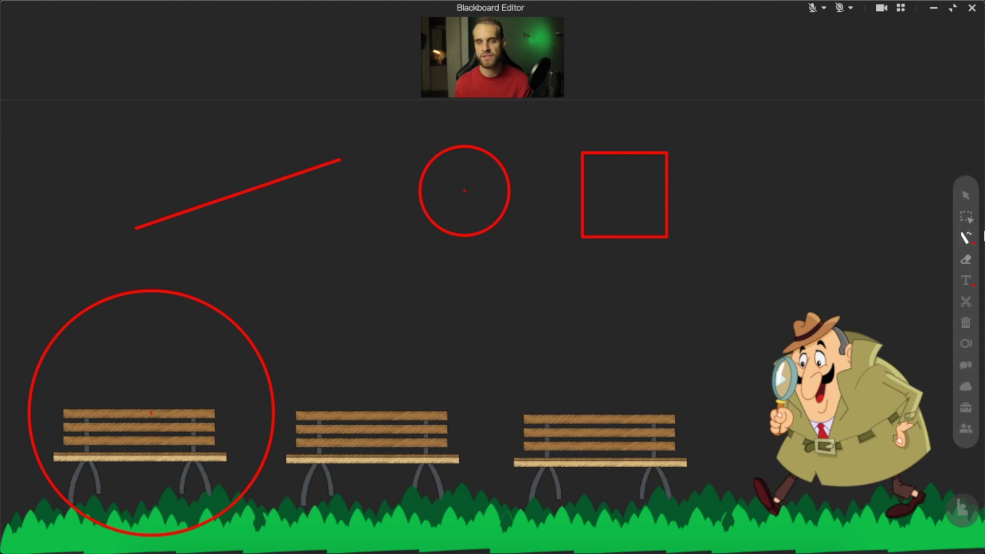
pyautogui.moveTo(286, 180); pyautogui.dragTo(330, 193)
pyautogui.moveTo(451, 190); pyautogui.dragTo(459, 198)
pyautogui.moveTo(652, 200); pyautogui.dragTo(658, 203)
pyautogui.click(569, 321)
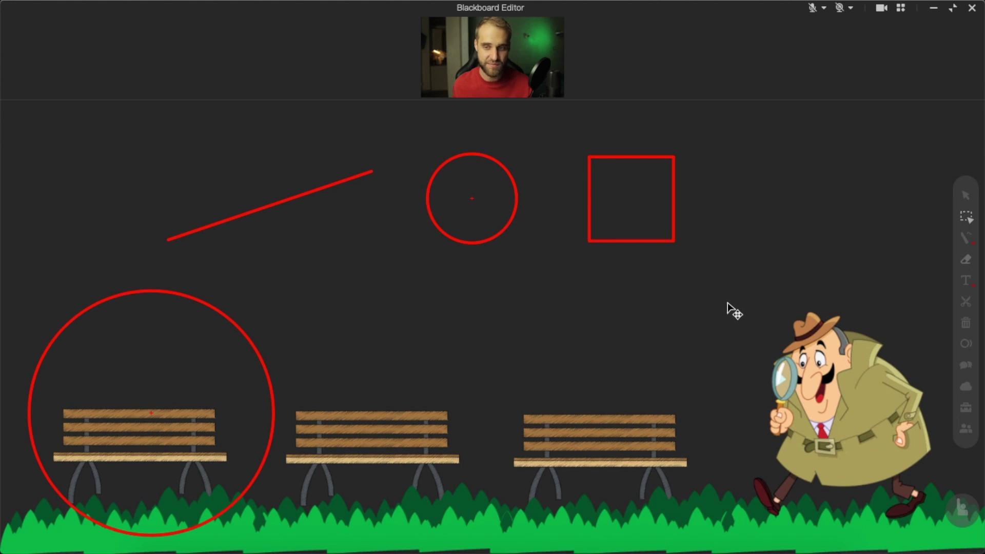
pyautogui.scroll(2, 741, 294)
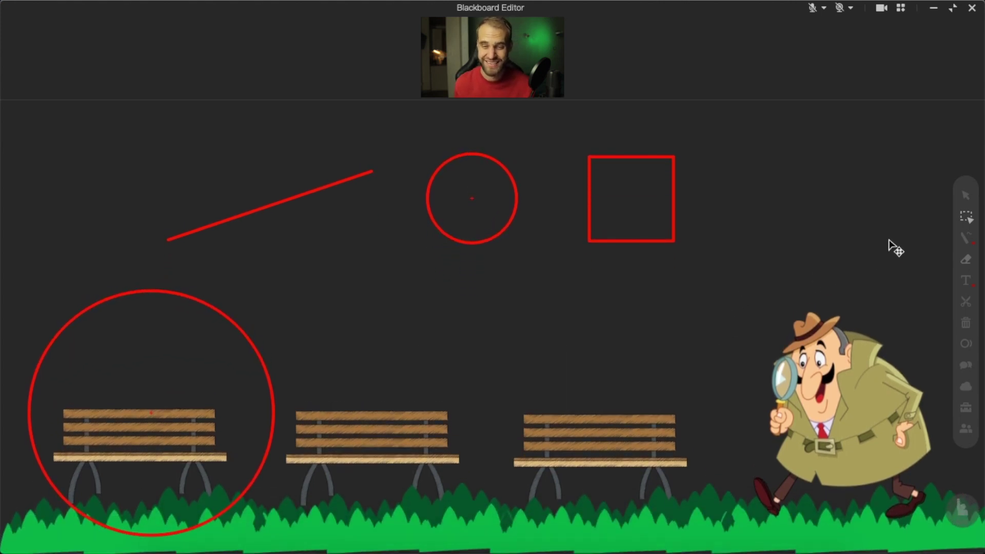
# Step: Draw a yellow freehand loop with a trailing tail around the pizza slice, item 3
pyautogui.click(965, 239)
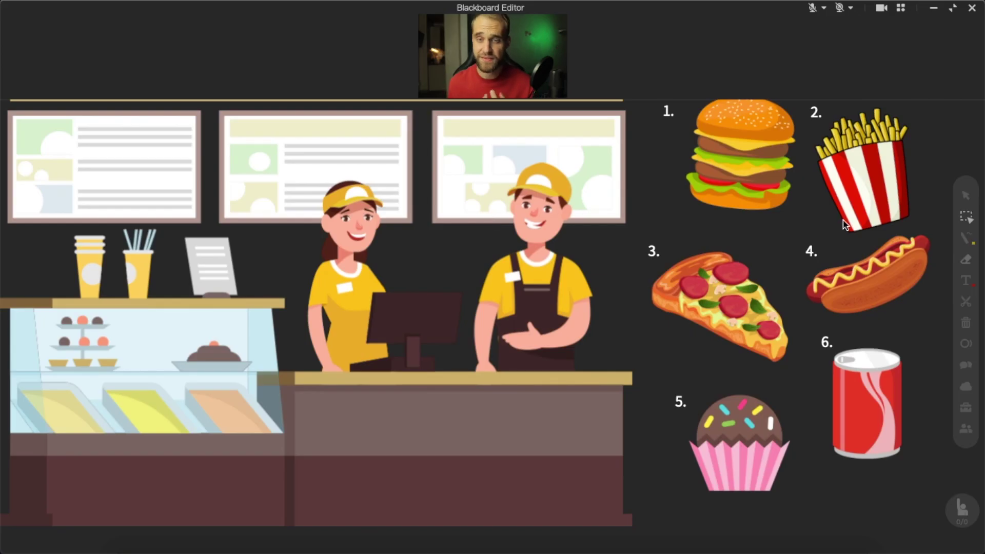
pyautogui.click(966, 238)
pyautogui.moveTo(719, 236)
pyautogui.mouseDown()
pyautogui.moveTo(644, 238)
pyautogui.moveTo(641, 343)
pyautogui.moveTo(741, 371)
pyautogui.moveTo(799, 331)
pyautogui.moveTo(753, 261)
pyautogui.moveTo(712, 228)
pyautogui.moveTo(647, 200)
pyautogui.mouseUp()
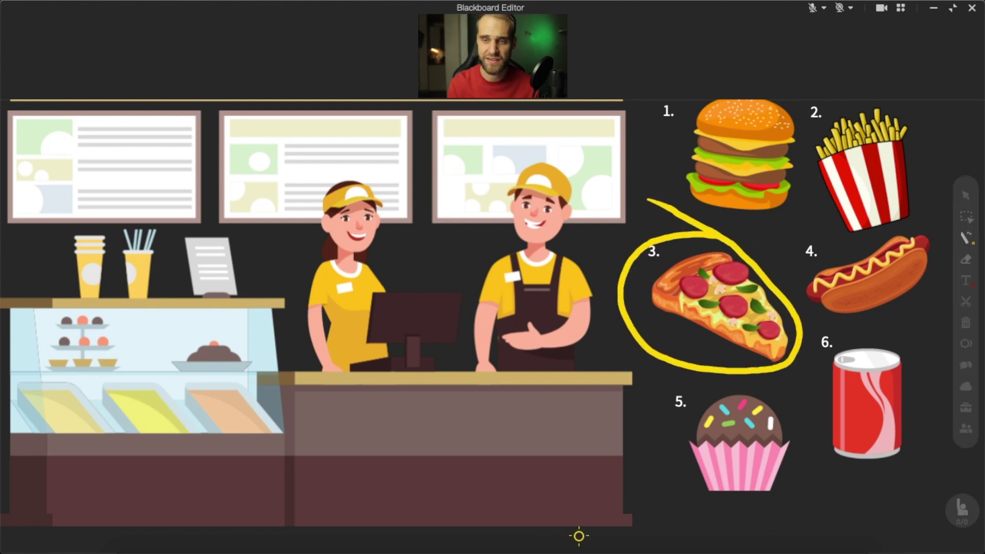
# Step: Delete the whole yellow loop around the pizza slice and undo the deletion
pyautogui.click(967, 216)
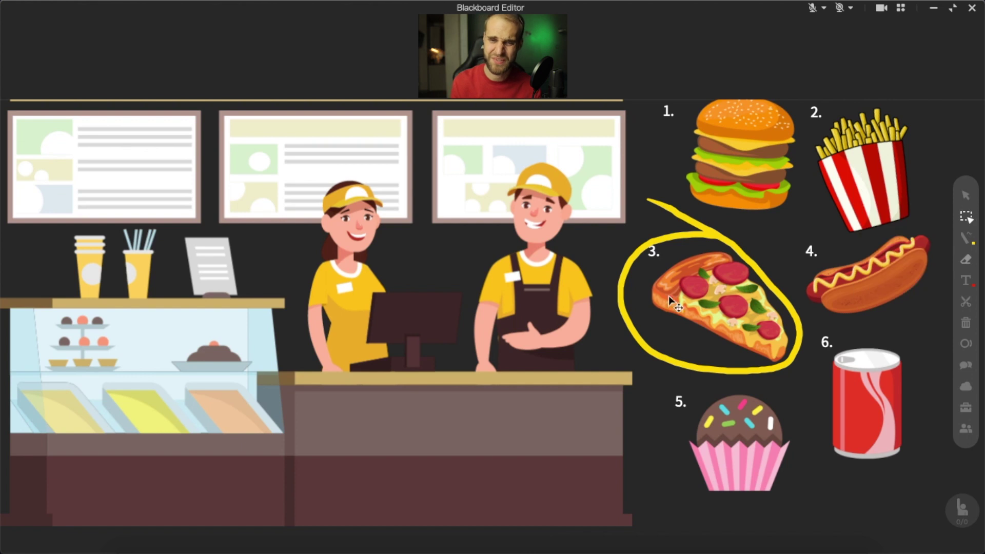
pyautogui.click(628, 317)
pyautogui.press('Delete')
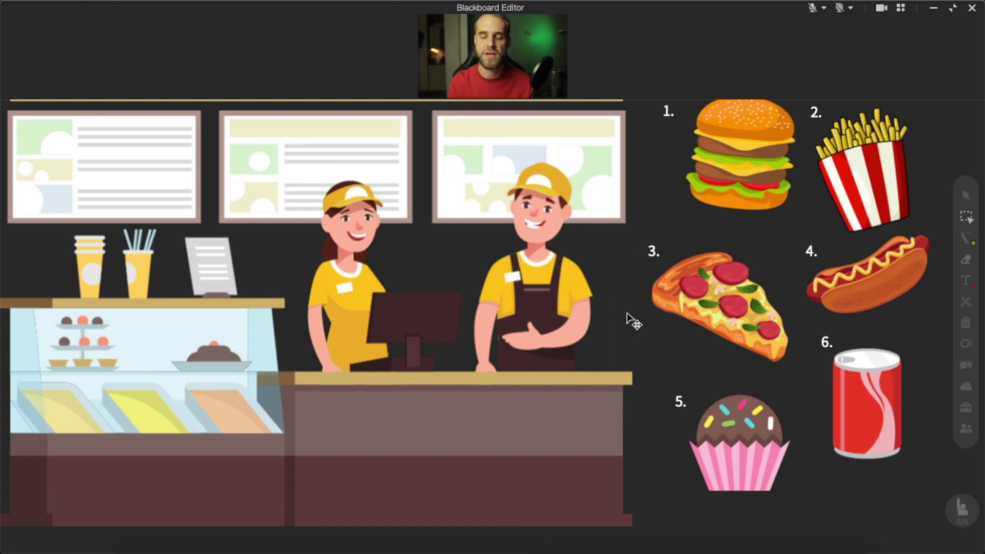
pyautogui.hotkey('ctrl', 'z')
# Step: Erase the stray tail above the yellow pizza loop with the medium eraser
pyautogui.click(965, 260)
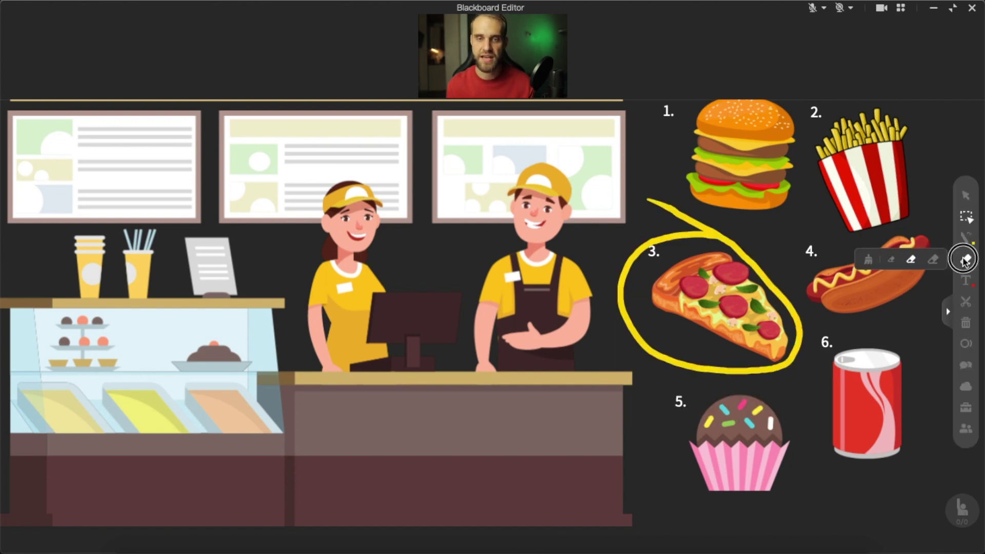
pyautogui.click(910, 260)
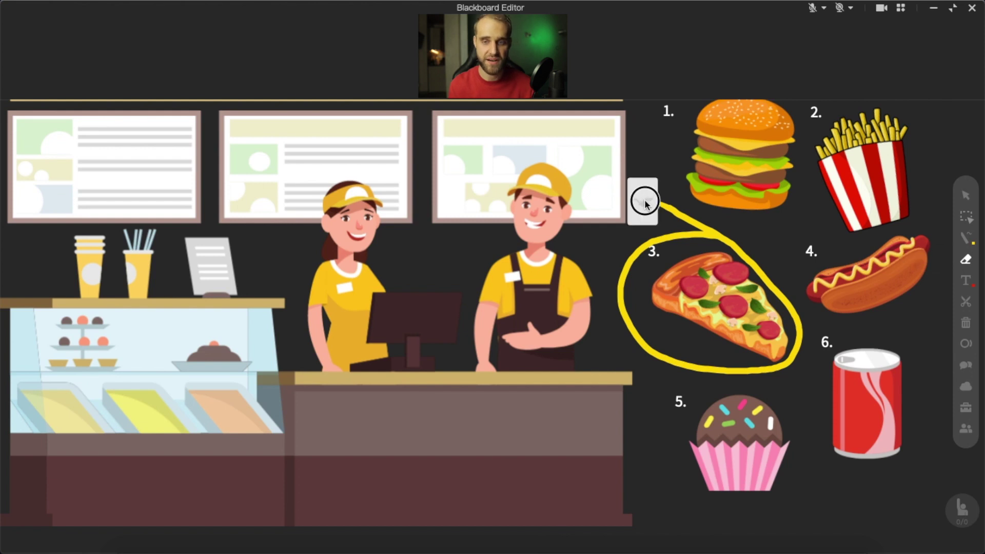
pyautogui.moveTo(699, 206); pyautogui.dragTo(754, 205)
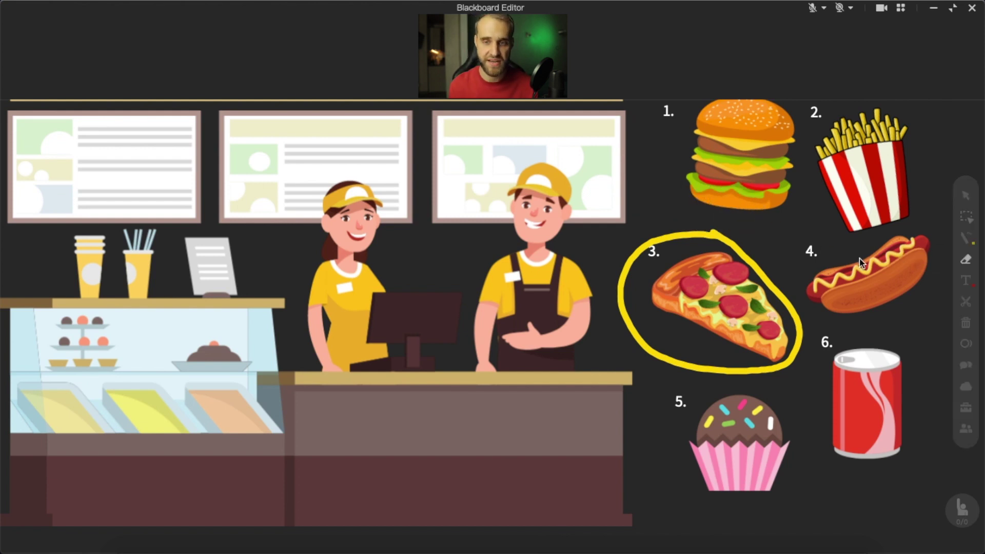
# Step: Erase parts of the yellow loop's upper edge above the pizza and add a yellow pen stroke there
pyautogui.click(971, 262)
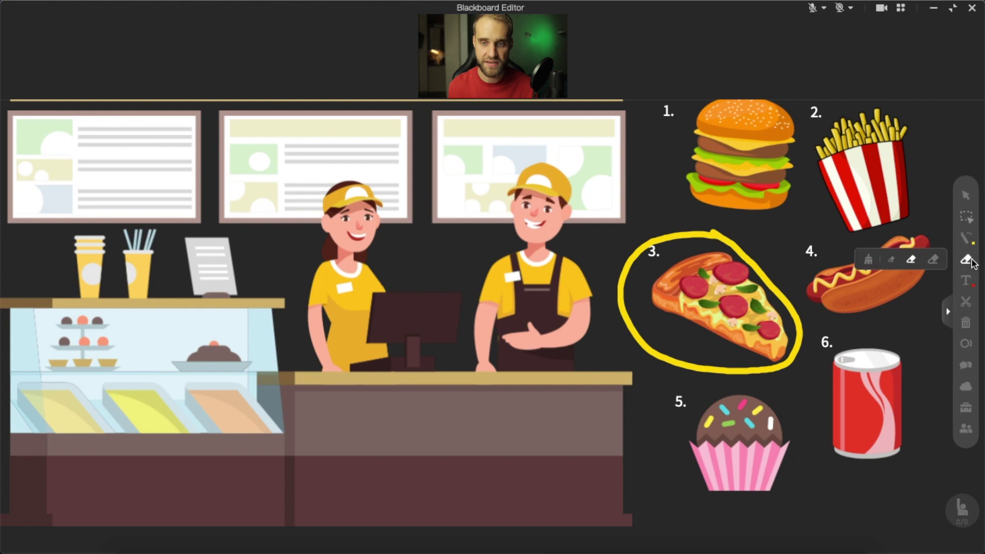
pyautogui.click(911, 262)
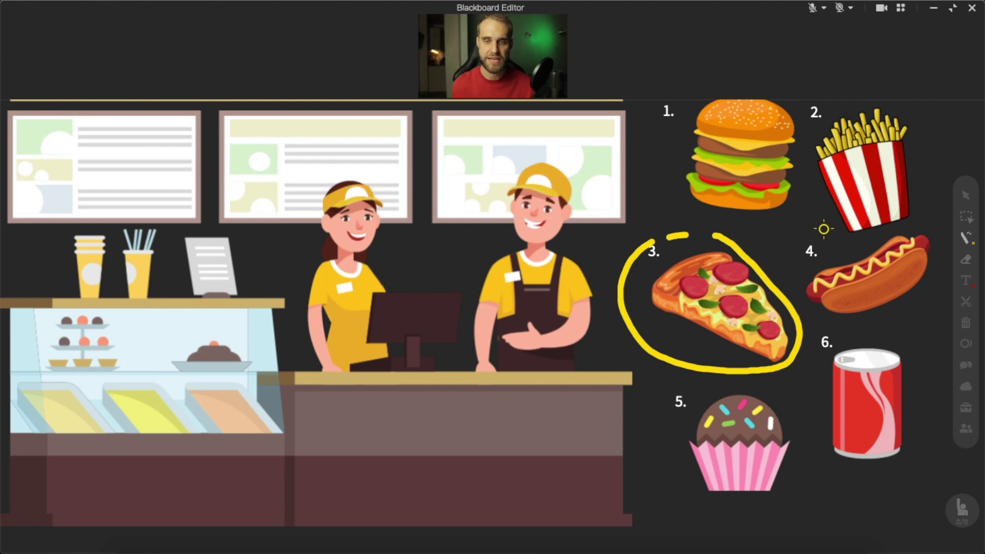
pyautogui.moveTo(715, 233)
pyautogui.mouseDown()
pyautogui.moveTo(660, 229)
pyautogui.moveTo(584, 266)
pyautogui.mouseUp()
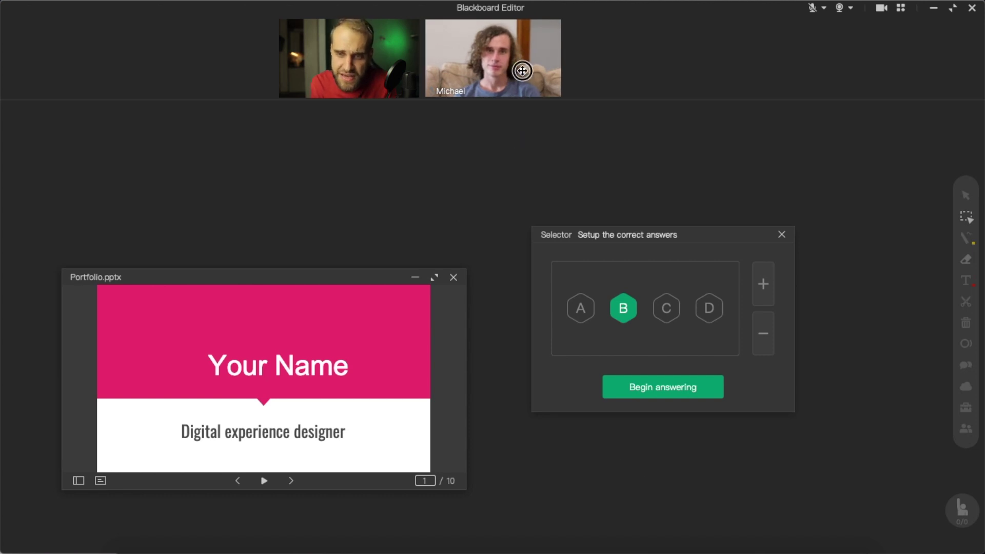
# Step: Move the Portfolio.pptx window to the board's lower-left corner and the Selector window to its right side
pyautogui.moveTo(523, 71)
pyautogui.mouseDown()
pyautogui.moveTo(565, 68)
pyautogui.moveTo(523, 71)
pyautogui.mouseUp()
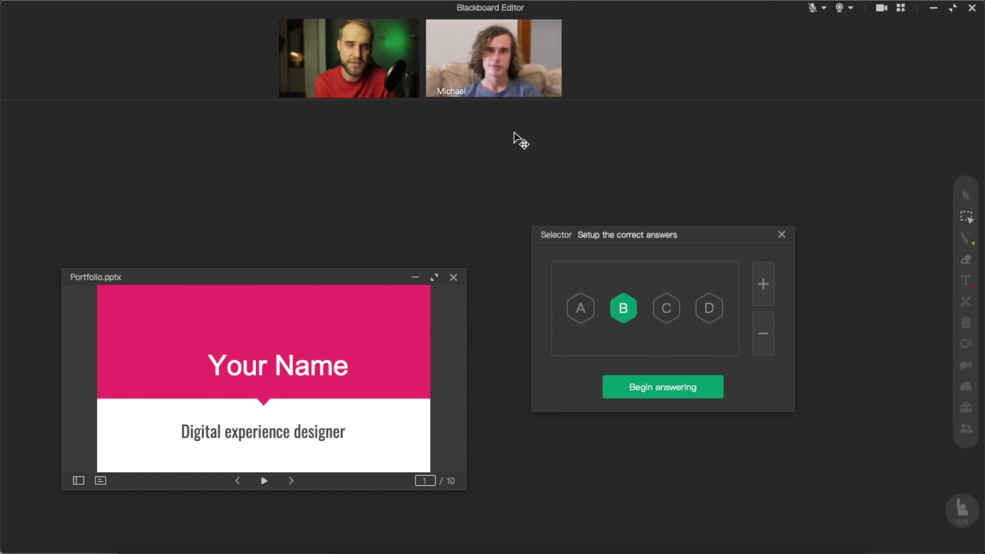
pyautogui.moveTo(353, 272); pyautogui.dragTo(308, 127)
pyautogui.moveTo(645, 231)
pyautogui.mouseDown()
pyautogui.moveTo(698, 324)
pyautogui.moveTo(657, 228)
pyautogui.mouseUp()
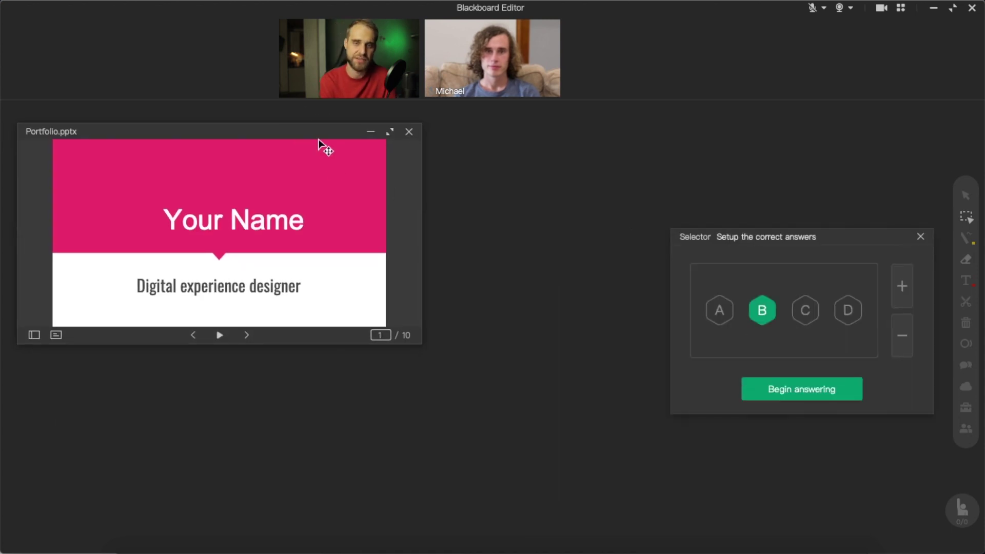
pyautogui.moveTo(312, 136); pyautogui.dragTo(294, 312)
# Step: Place the student's video on the board, clear the Selector window out of its way, and shrink the video into the lower-right corner
pyautogui.moveTo(494, 40)
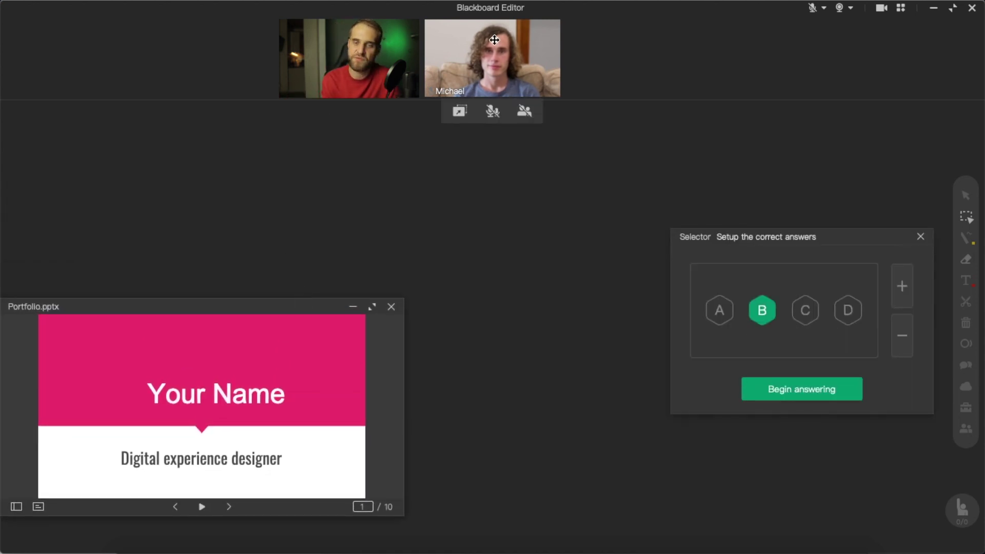
pyautogui.moveTo(494, 40); pyautogui.dragTo(689, 389)
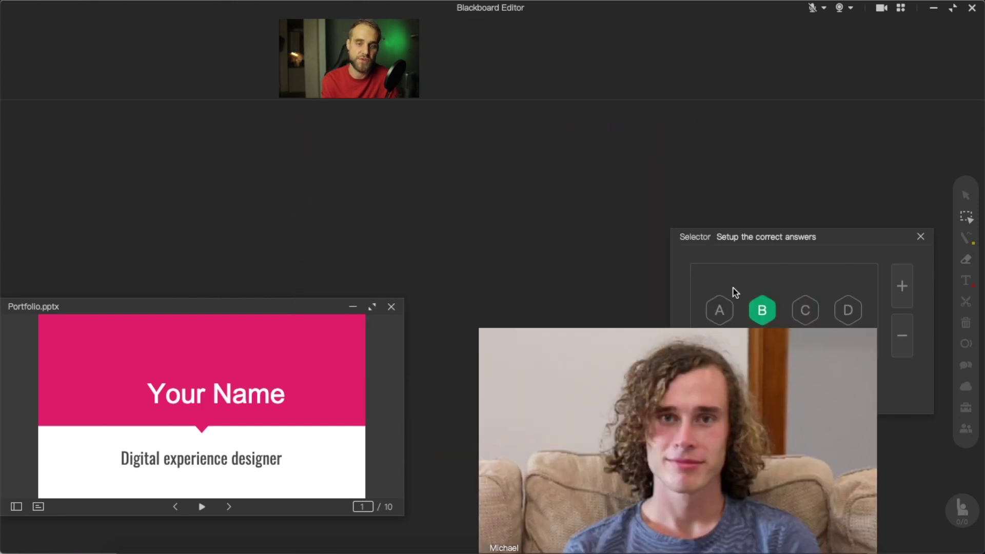
pyautogui.moveTo(758, 242); pyautogui.dragTo(636, 116)
pyautogui.moveTo(667, 359); pyautogui.dragTo(728, 335)
pyautogui.moveTo(537, 306); pyautogui.dragTo(777, 394)
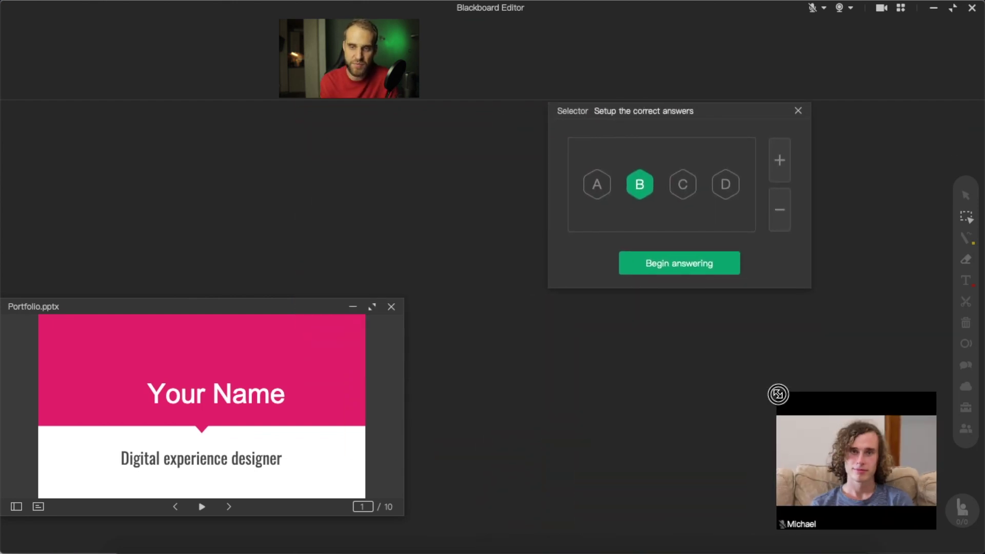
# Step: Move the Selector window above the student's video, and raise and enlarge the Portfolio.pptx window
pyautogui.moveTo(616, 110); pyautogui.dragTo(765, 183)
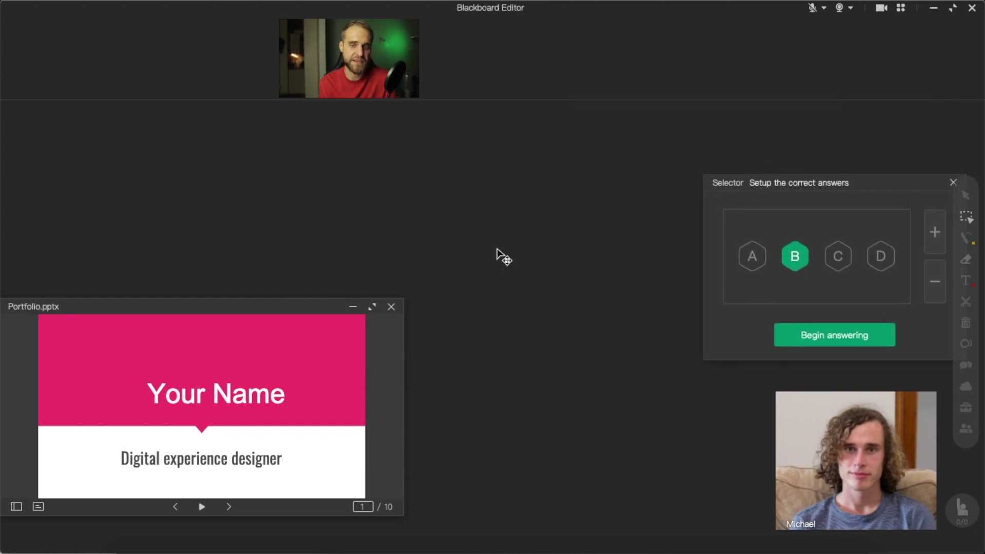
pyautogui.moveTo(331, 306); pyautogui.dragTo(354, 157)
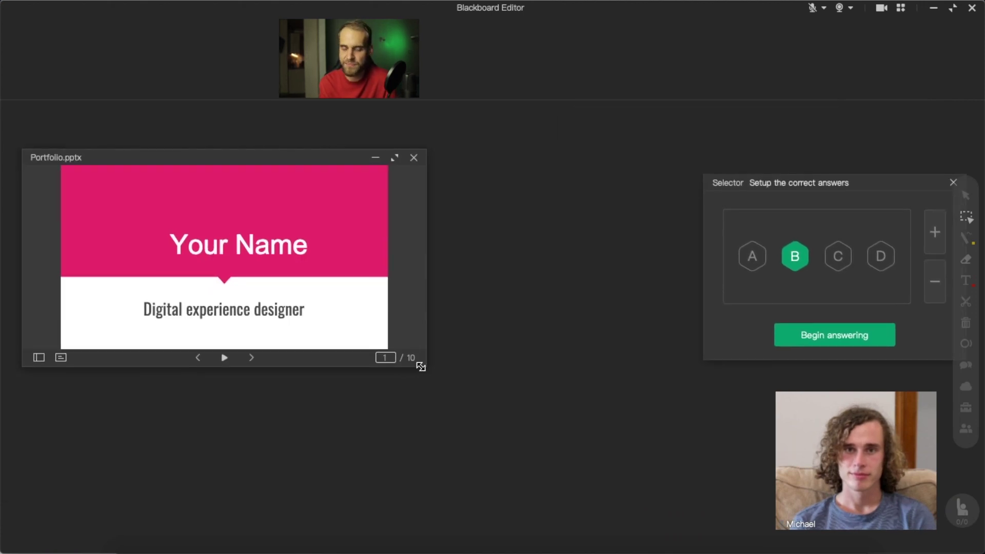
pyautogui.moveTo(421, 367); pyautogui.dragTo(493, 494)
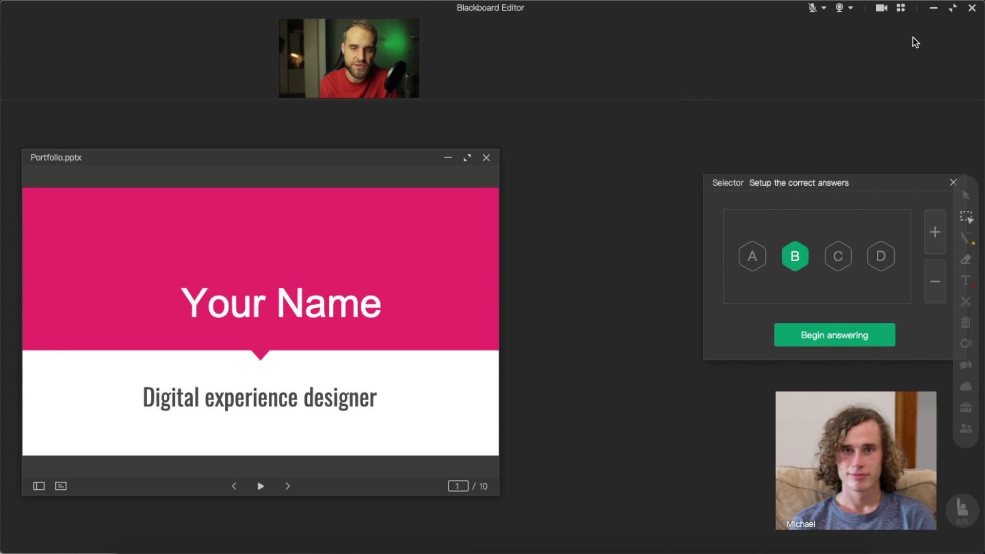
# Step: Move the Selector window to the board's lower middle and the Portfolio.pptx window to the centre behind it
pyautogui.moveTo(778, 175); pyautogui.dragTo(453, 383)
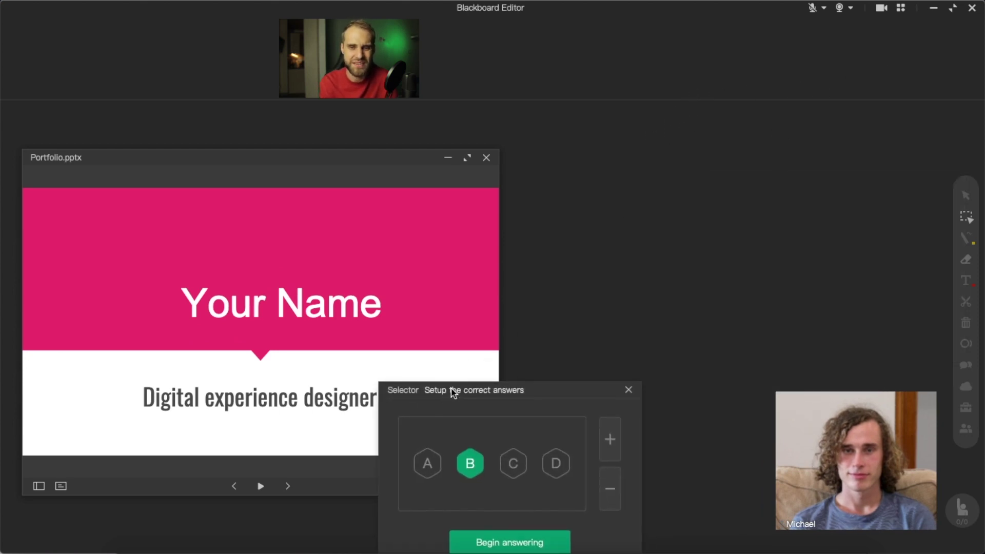
pyautogui.moveTo(416, 166); pyautogui.dragTo(654, 178)
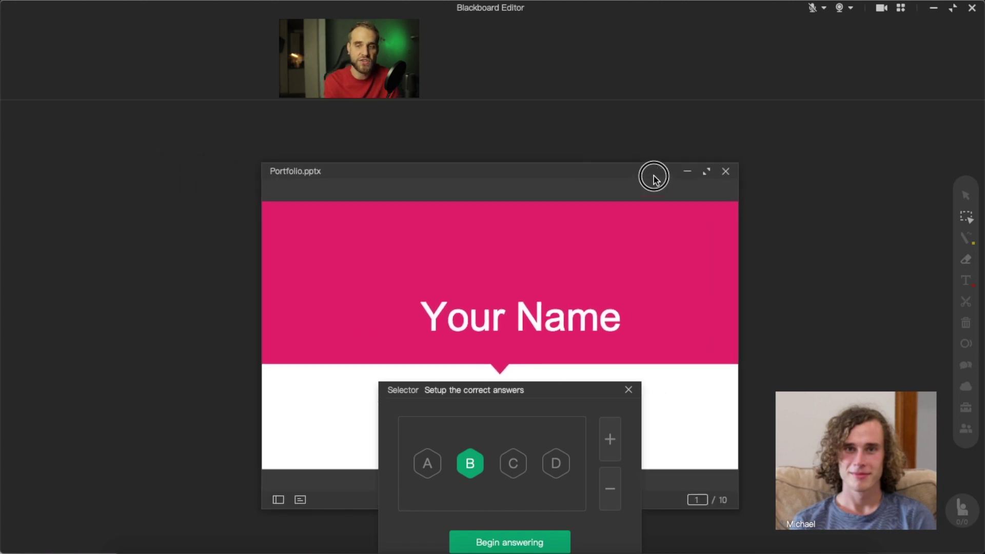
# Step: Set the classroom window layout to "Three-split screen on the left"
pyautogui.click(903, 9)
pyautogui.click(898, 53)
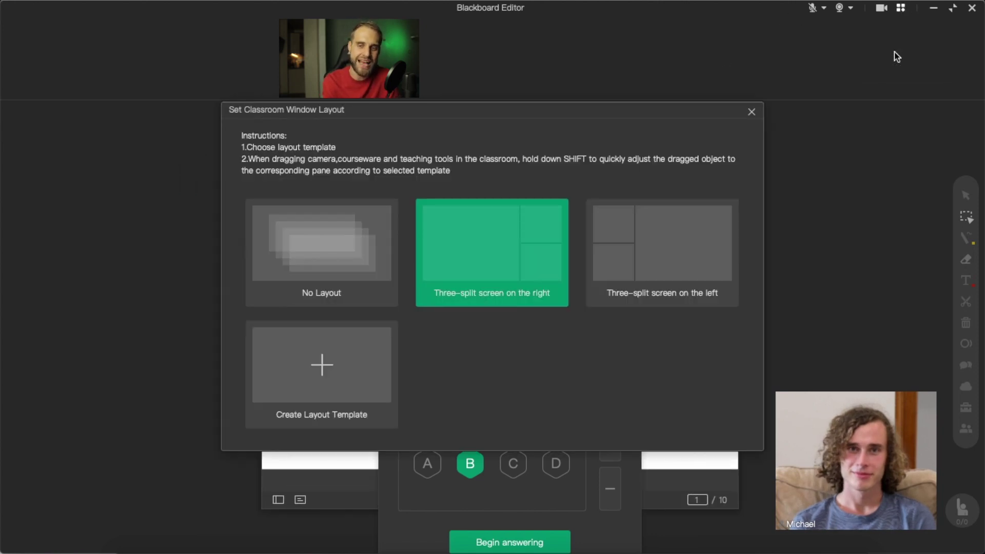
pyautogui.click(669, 268)
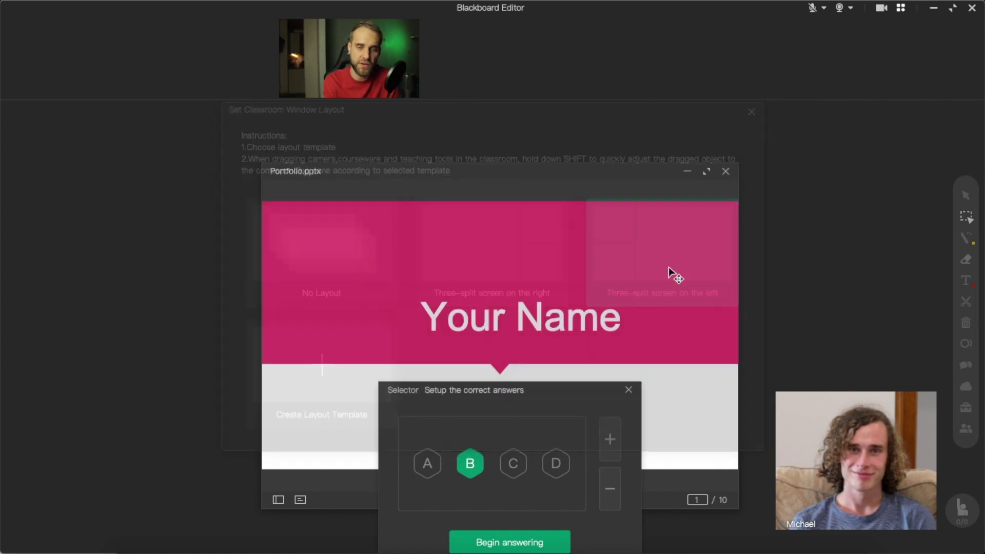
# Step: Check the template types offered for a custom layout without creating one, and set the classroom layout to "Three-split screen on the right"
pyautogui.click(902, 9)
pyautogui.click(907, 49)
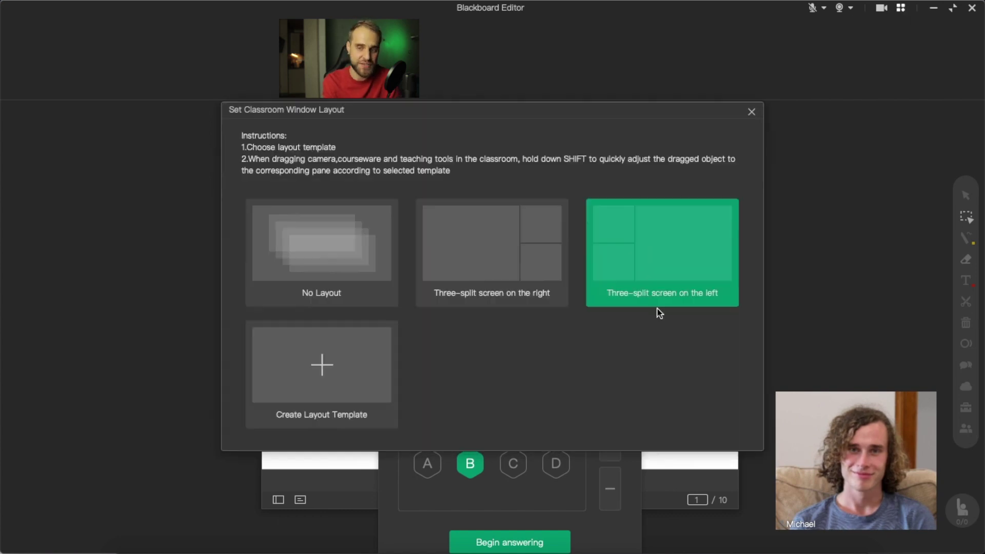
pyautogui.click(352, 389)
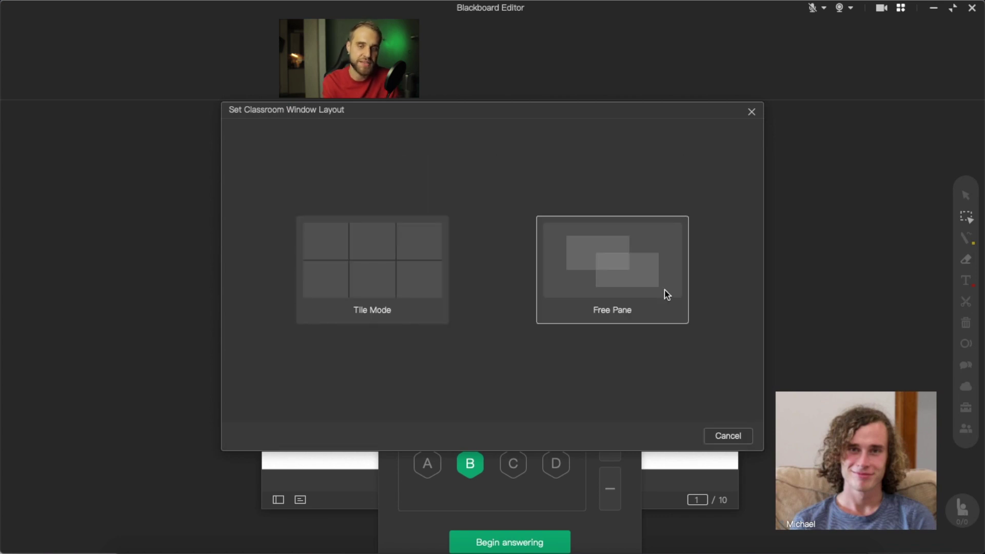
pyautogui.click(728, 436)
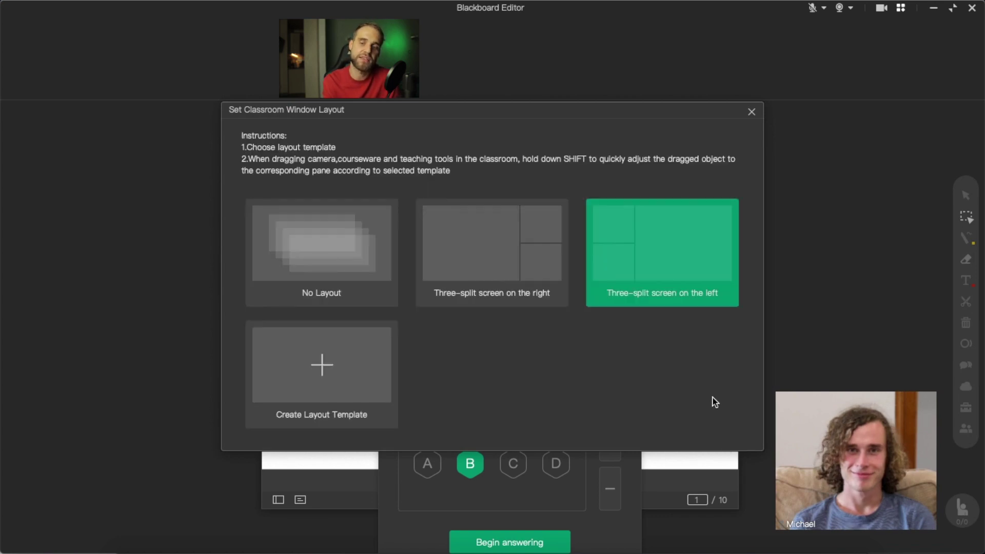
pyautogui.click(487, 245)
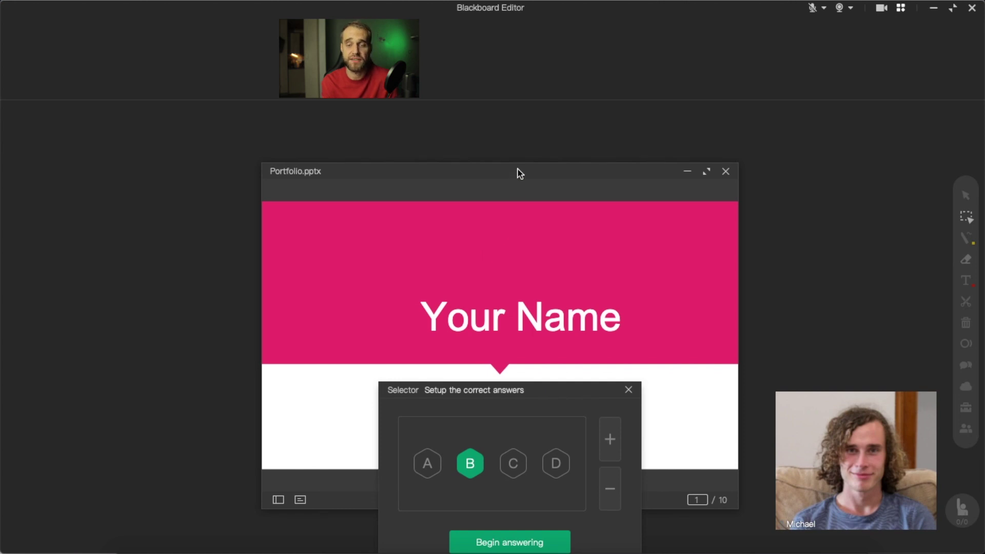
# Step: Snap the Portfolio.pptx window into the large left pane, the student's video into the upper-right pane and the Selector into the lower-right pane
pyautogui.moveTo(518, 174); pyautogui.dragTo(329, 154)
pyautogui.moveTo(807, 424); pyautogui.dragTo(798, 201)
pyautogui.moveTo(540, 405); pyautogui.dragTo(803, 378)
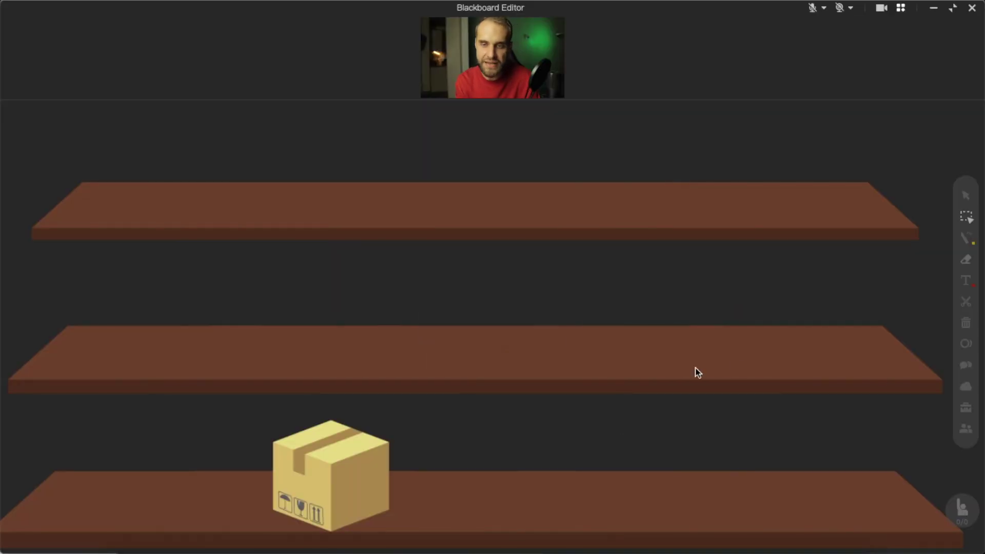
# Step: Open the Teaching Material Library and move its window slightly up and to the right over the shelves
pyautogui.click(965, 409)
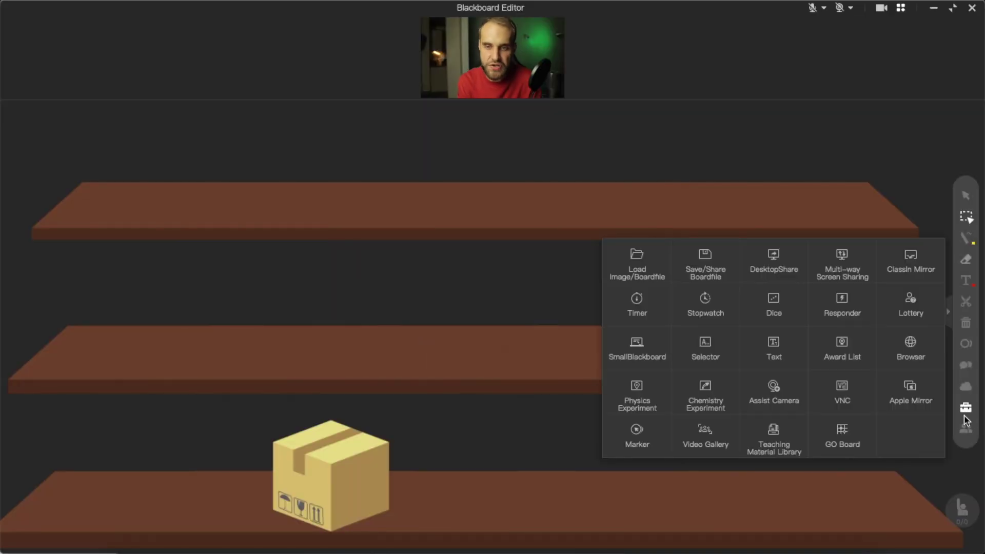
pyautogui.click(773, 435)
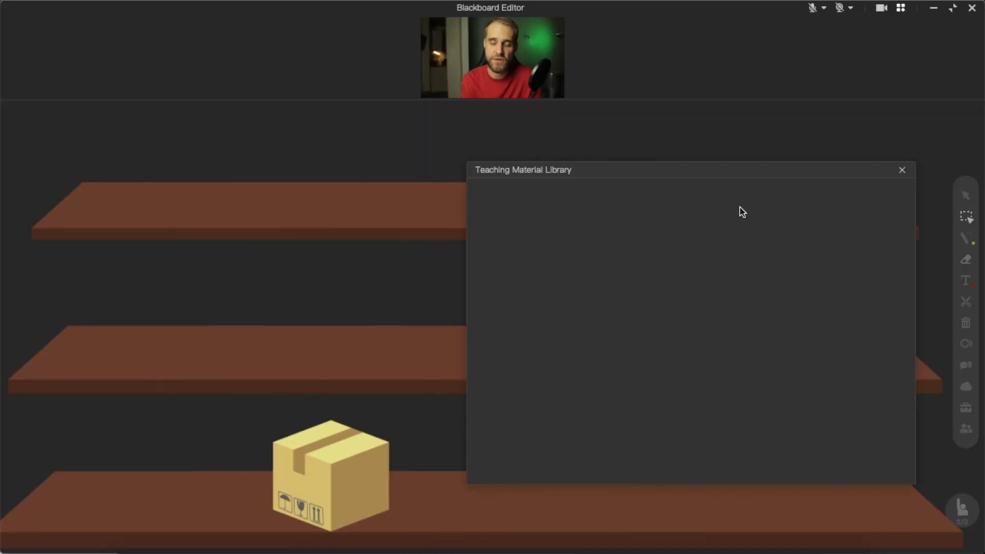
pyautogui.moveTo(749, 168); pyautogui.dragTo(756, 141)
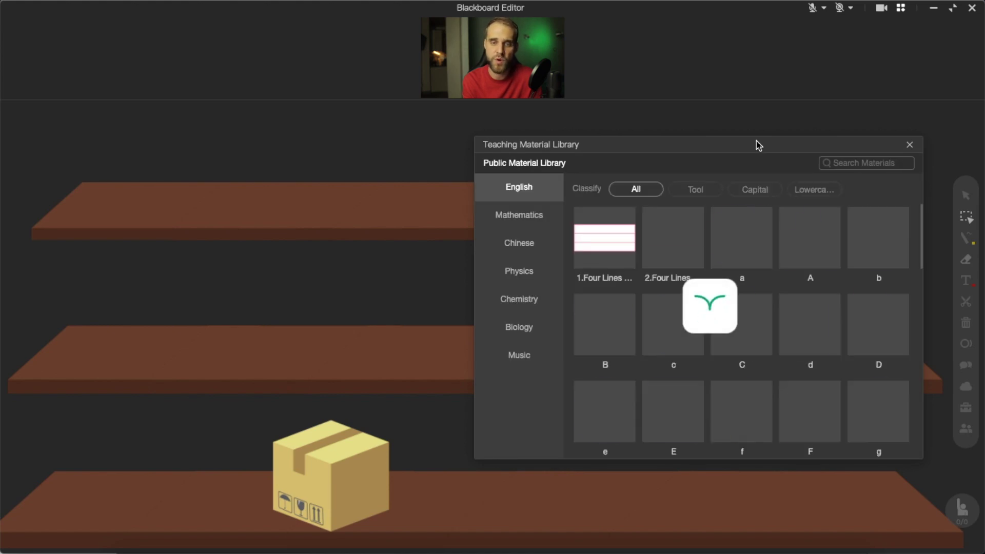
pyautogui.moveTo(757, 141); pyautogui.dragTo(764, 151)
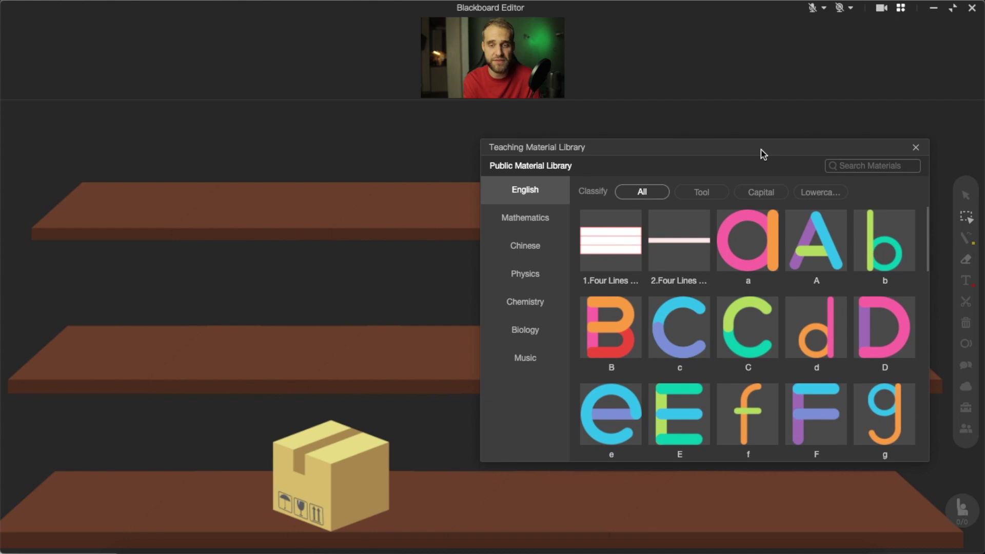
# Step: Browse the Mathematics and Chinese materials in the library and bring up the Chemistry materials
pyautogui.click(550, 225)
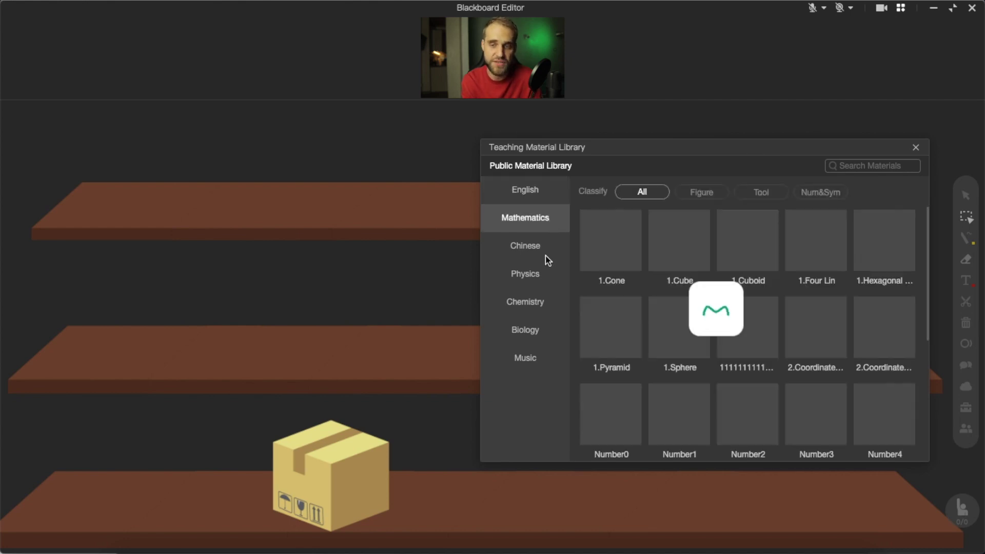
pyautogui.click(549, 255)
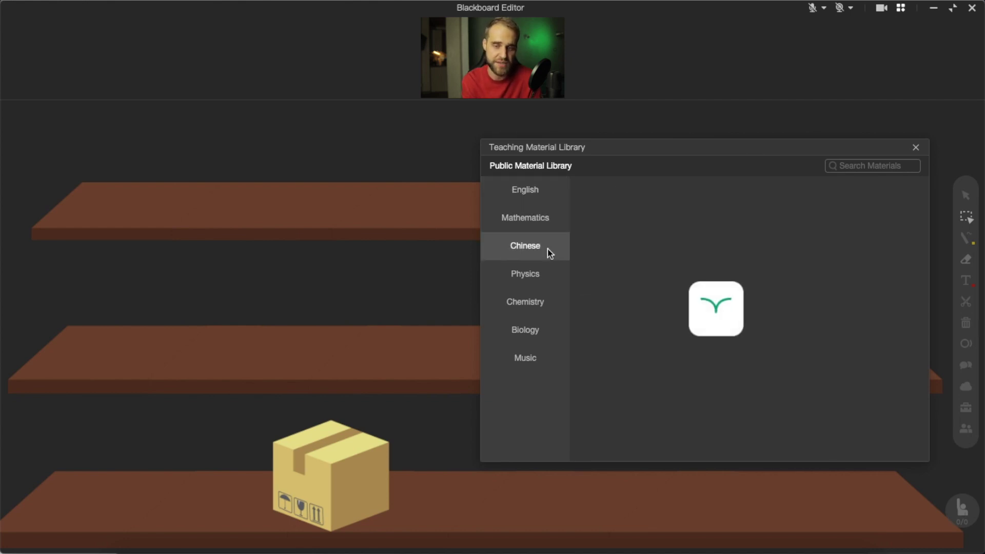
pyautogui.click(539, 292)
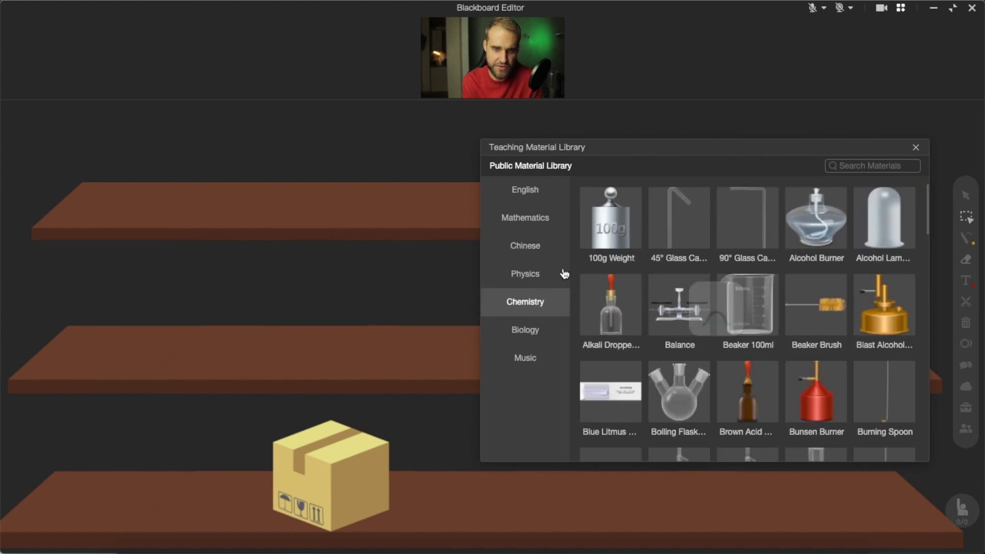
# Step: Add the Beaker 100ml to the board, shrink it, and stand it at the left end of the middle shelf
pyautogui.click(749, 306)
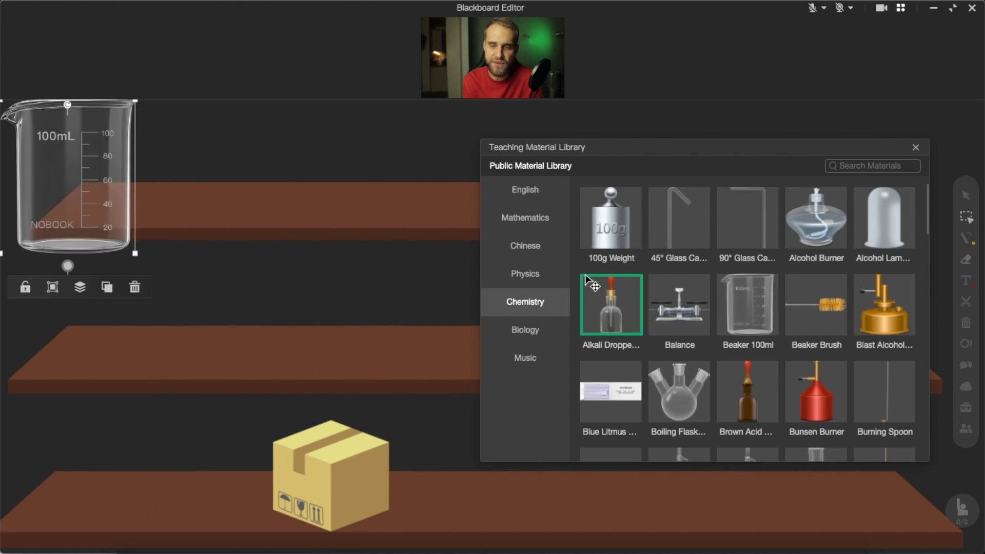
pyautogui.moveTo(118, 174); pyautogui.dragTo(178, 261)
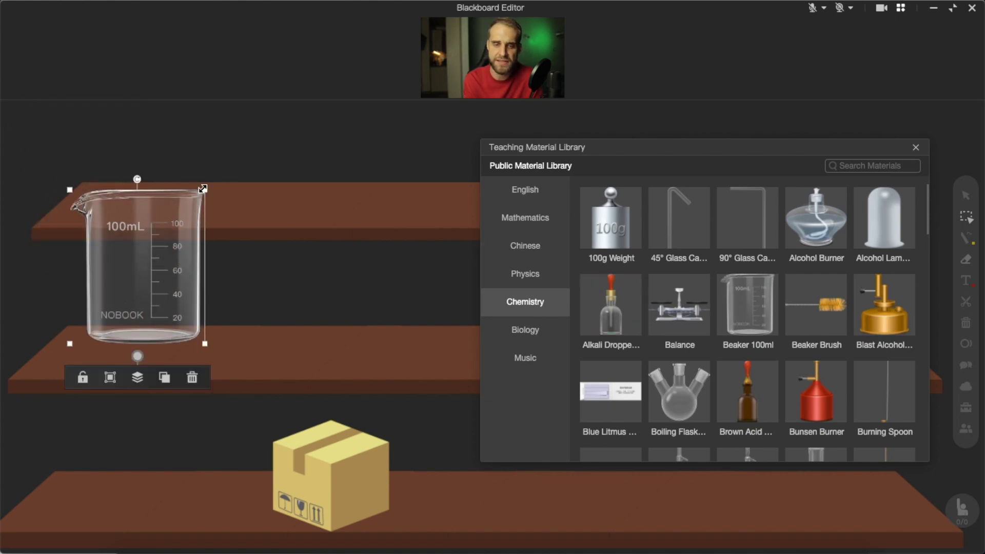
pyautogui.moveTo(203, 189); pyautogui.dragTo(165, 226)
pyautogui.moveTo(139, 266); pyautogui.dragTo(138, 282)
# Step: Add the Bunsen Burner to the board, place it on the middle shelf beside the beaker, and shrink it slightly
pyautogui.click(800, 386)
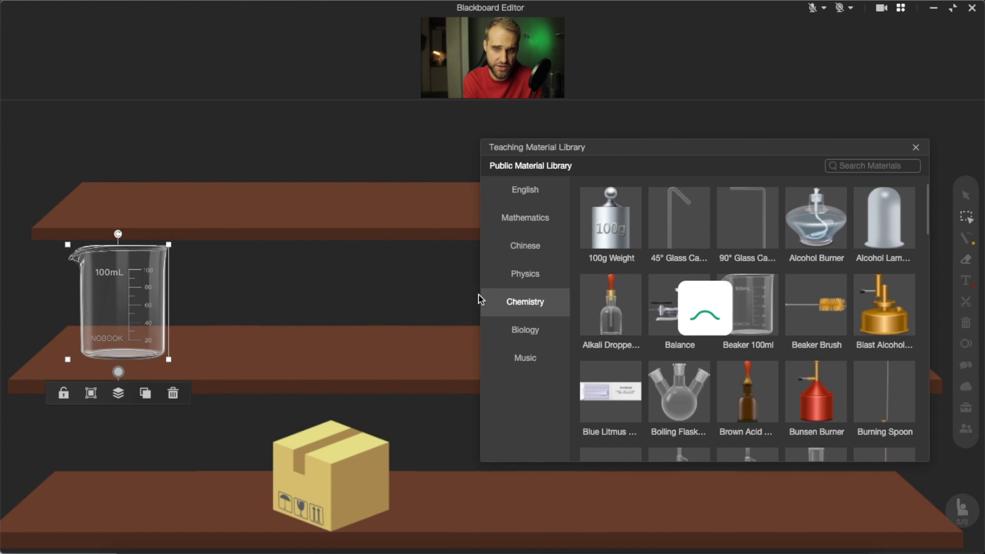
pyautogui.moveTo(99, 191); pyautogui.dragTo(323, 265)
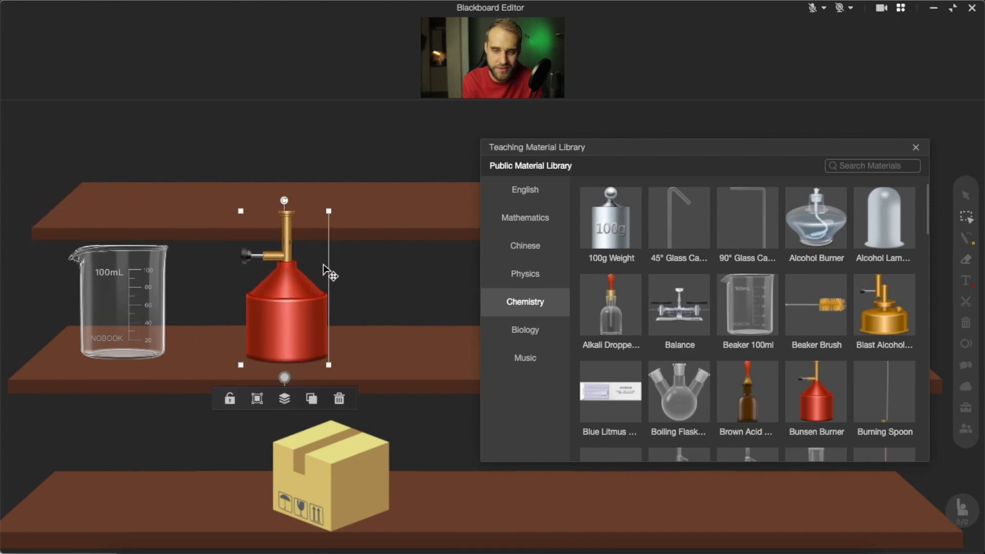
pyautogui.moveTo(327, 209); pyautogui.dragTo(322, 222)
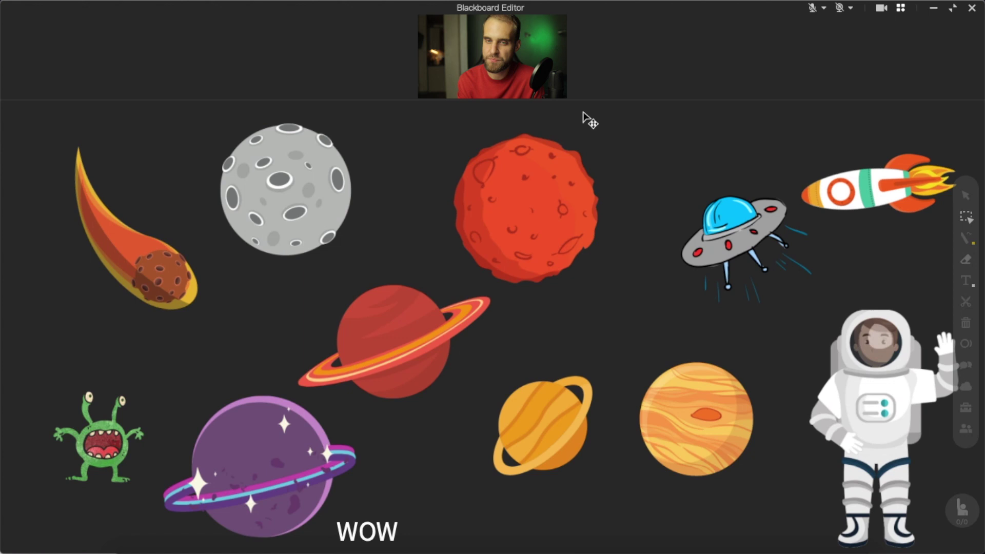
# Step: Move the comet down and to the left, and place the green alien between the red planet and the UFO
pyautogui.moveTo(164, 276); pyautogui.dragTo(128, 306)
pyautogui.moveTo(100, 445); pyautogui.dragTo(643, 317)
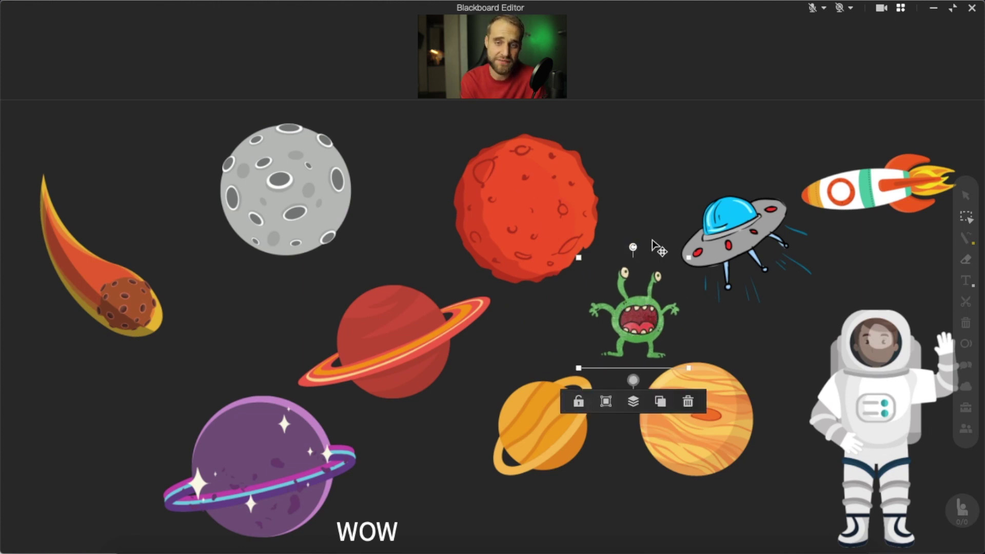
pyautogui.click(565, 215)
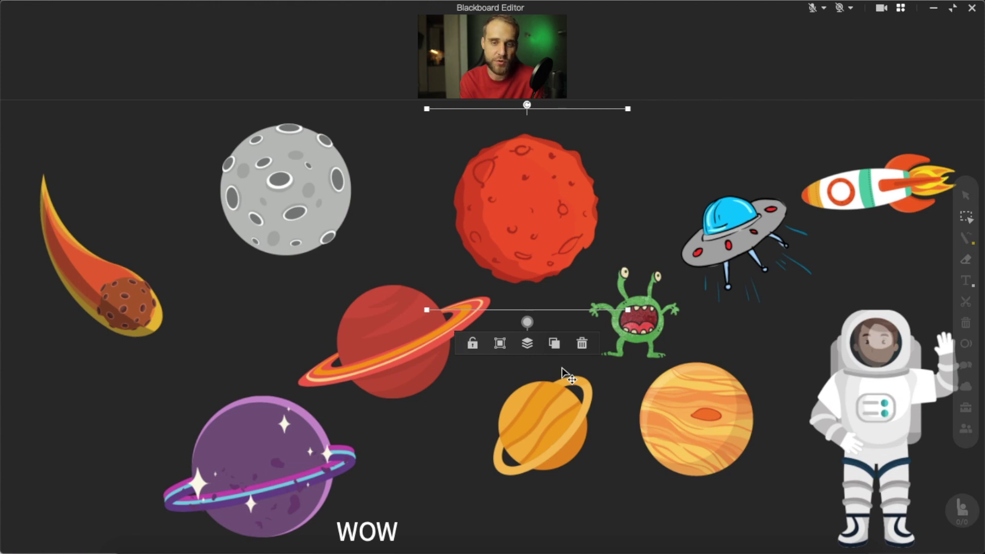
# Step: Rotate the grey moon clockwise, and lock and unlock it in place
pyautogui.click(336, 235)
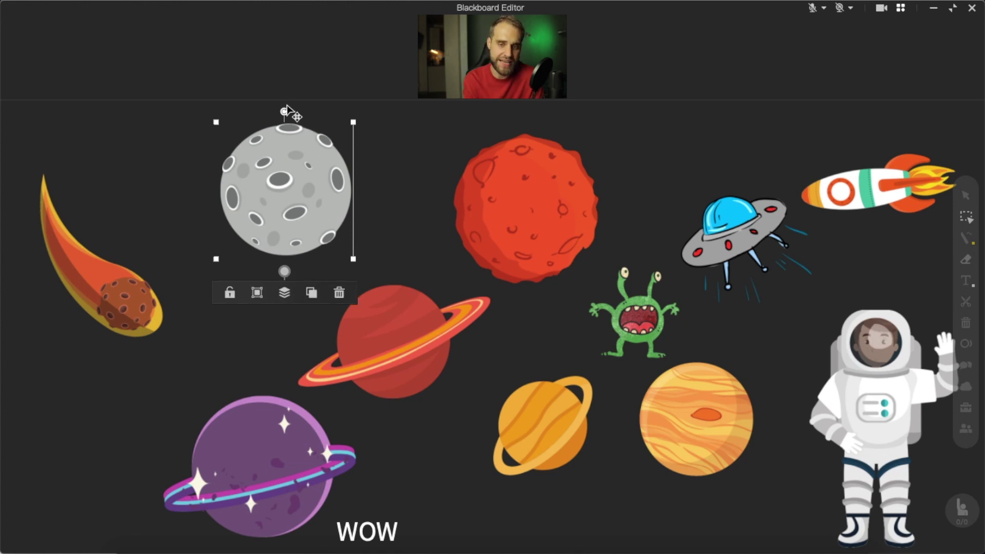
pyautogui.moveTo(287, 110); pyautogui.dragTo(319, 157)
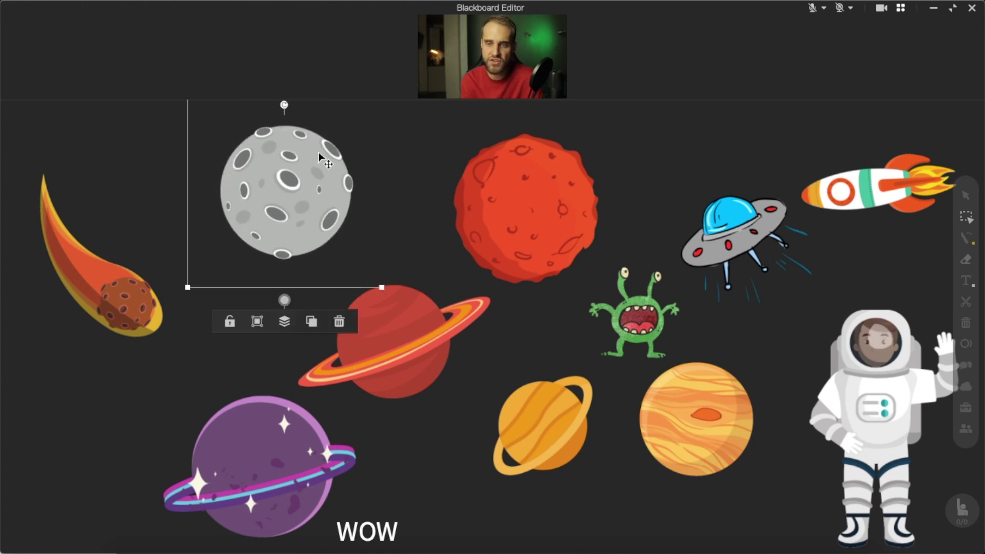
pyautogui.click(230, 322)
pyautogui.click(230, 322)
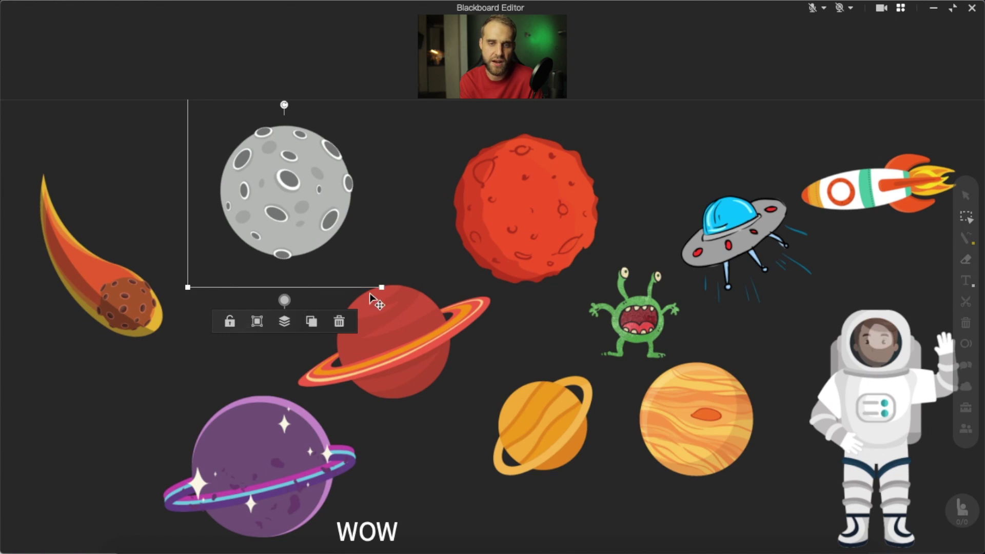
# Step: Enlarge the grey moon and, after trying it at the front, send it to the back of the stacking order
pyautogui.moveTo(382, 285); pyautogui.dragTo(423, 329)
pyautogui.click(305, 363)
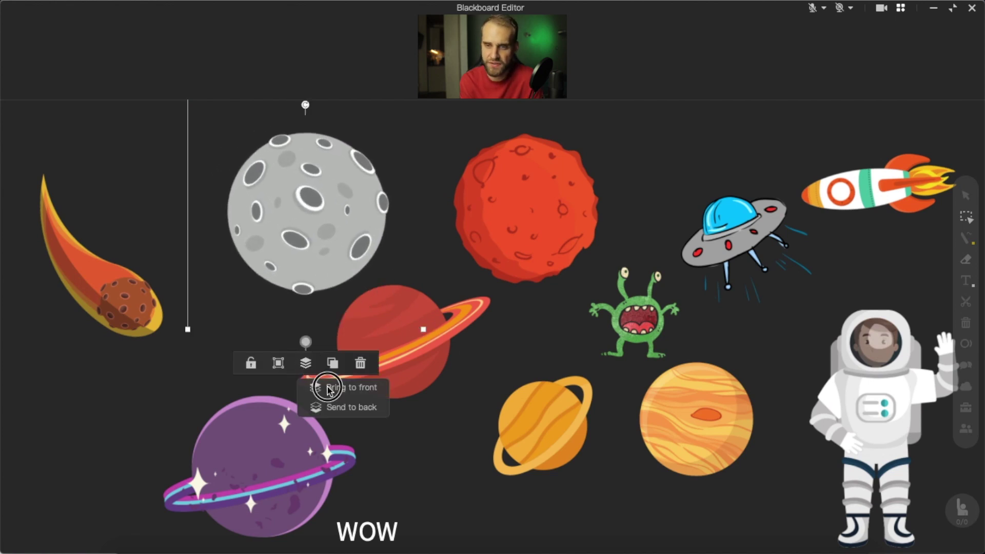
pyautogui.click(312, 385)
pyautogui.click(325, 363)
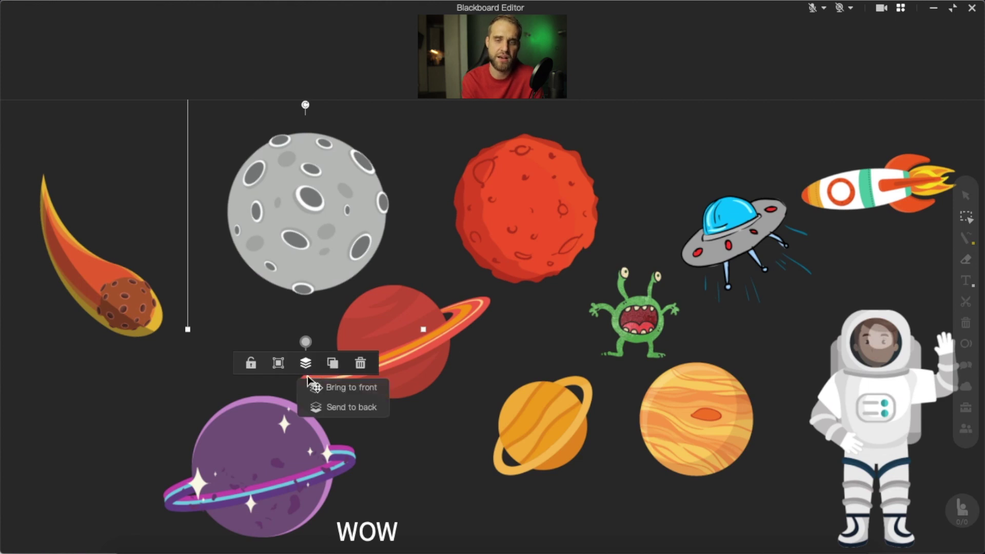
pyautogui.click(331, 406)
# Step: Duplicate the grey moon, move the copy towards the centre of the board, and delete the copy
pyautogui.click(332, 363)
pyautogui.moveTo(331, 220); pyautogui.dragTo(500, 286)
pyautogui.click(544, 443)
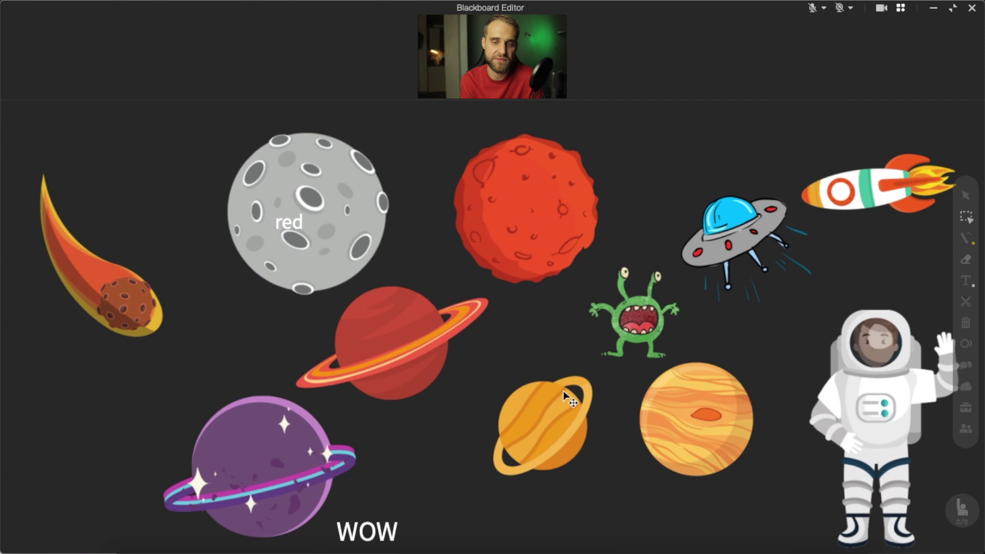
# Step: Move the WOW text to the right of the purple planet and set it to the largest size in red
pyautogui.moveTo(393, 531); pyautogui.dragTo(451, 465)
pyautogui.click(367, 518)
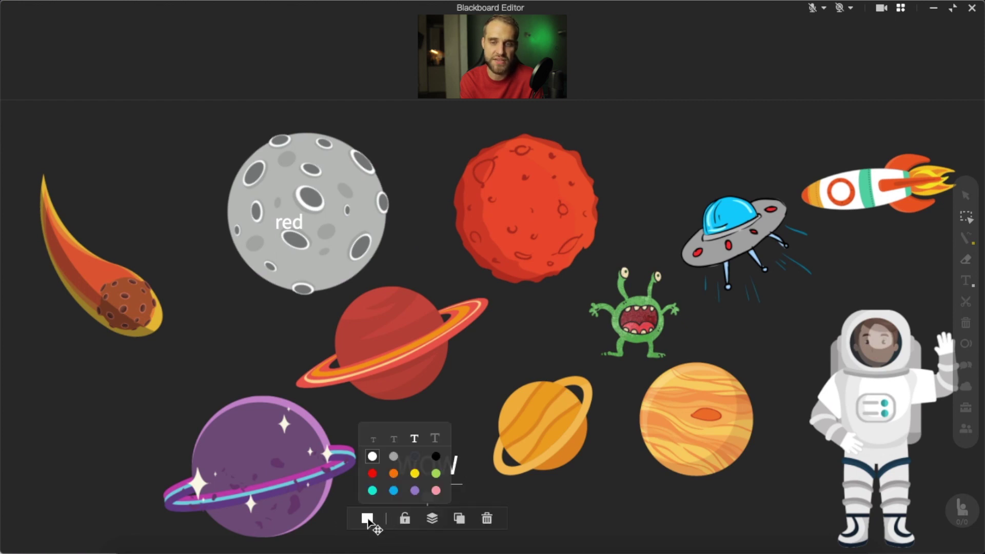
pyautogui.click(436, 440)
pyautogui.click(383, 533)
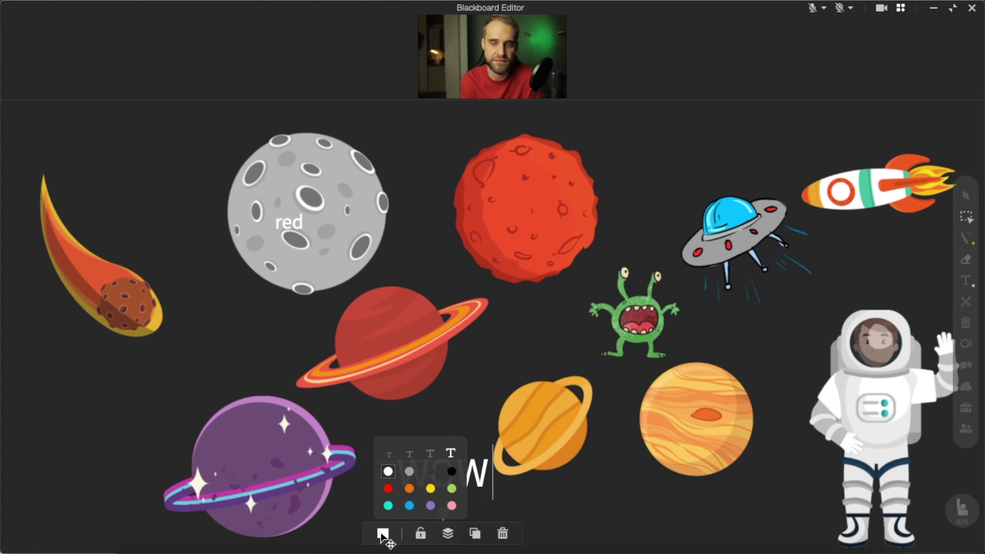
pyautogui.click(388, 488)
pyautogui.moveTo(420, 466); pyautogui.dragTo(417, 442)
pyautogui.click(532, 228)
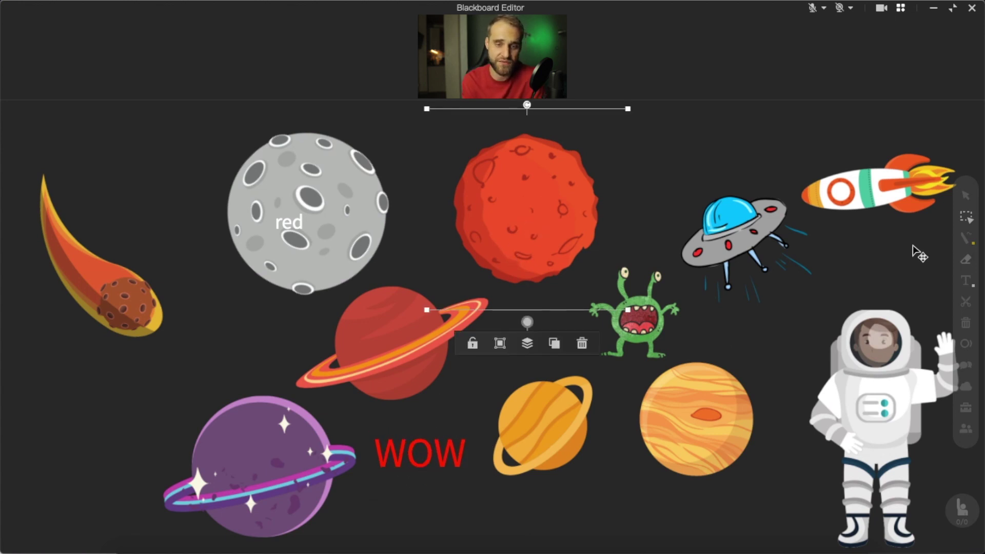
# Step: Draw a yellow ellipse between the red planet and the UFO and recolour its outline blue
pyautogui.click(966, 238)
pyautogui.moveTo(732, 125)
pyautogui.mouseDown()
pyautogui.moveTo(593, 154)
pyautogui.moveTo(742, 179)
pyautogui.moveTo(724, 128)
pyautogui.mouseUp()
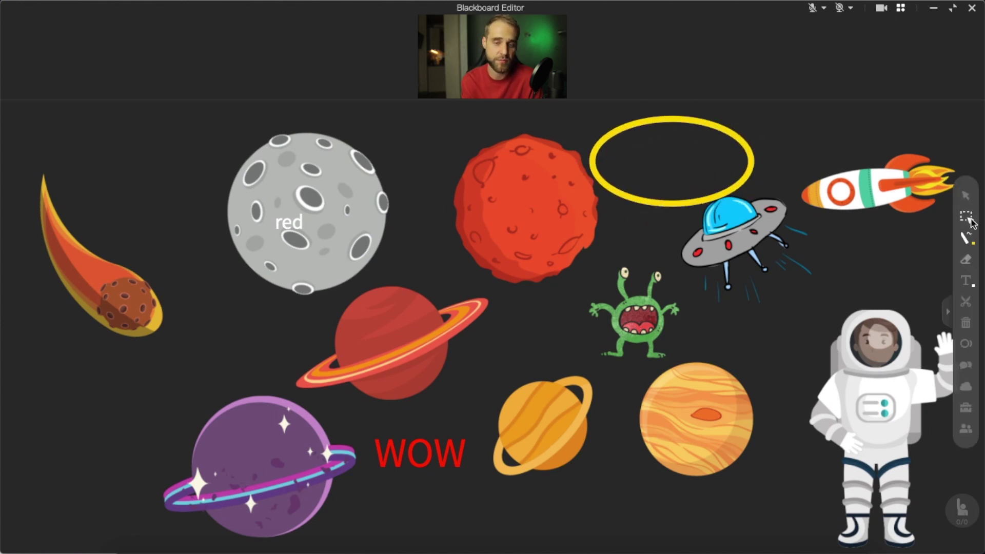
pyautogui.click(723, 161)
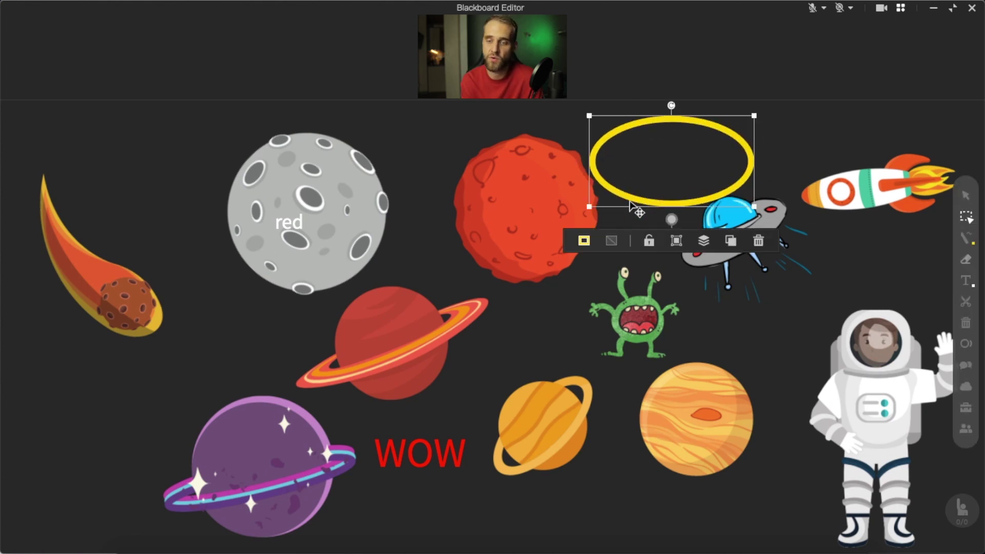
pyautogui.click(589, 243)
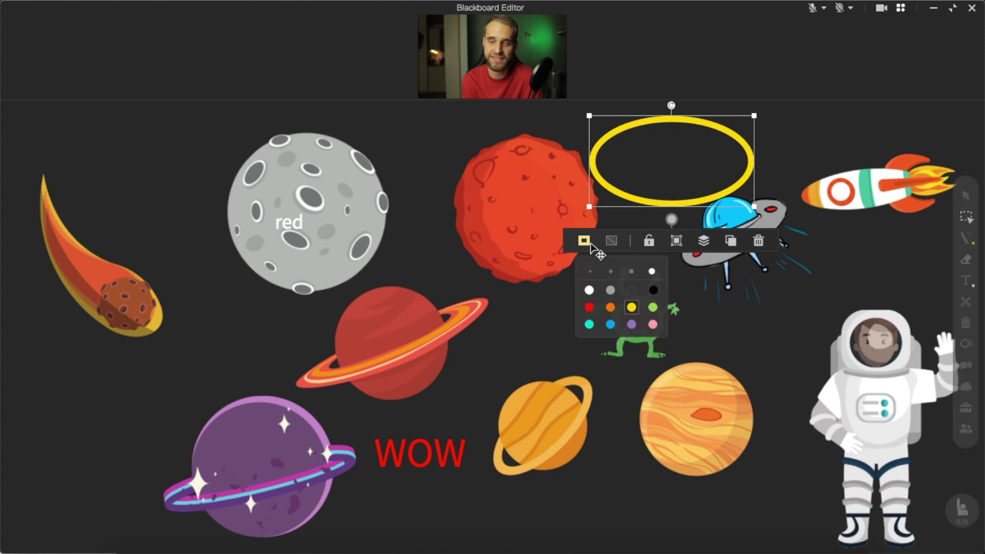
pyautogui.click(609, 325)
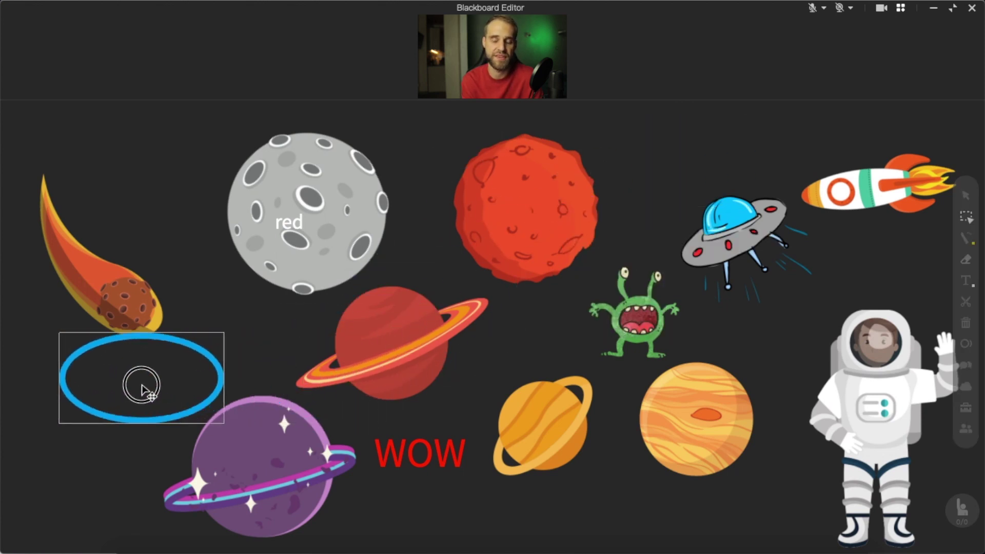